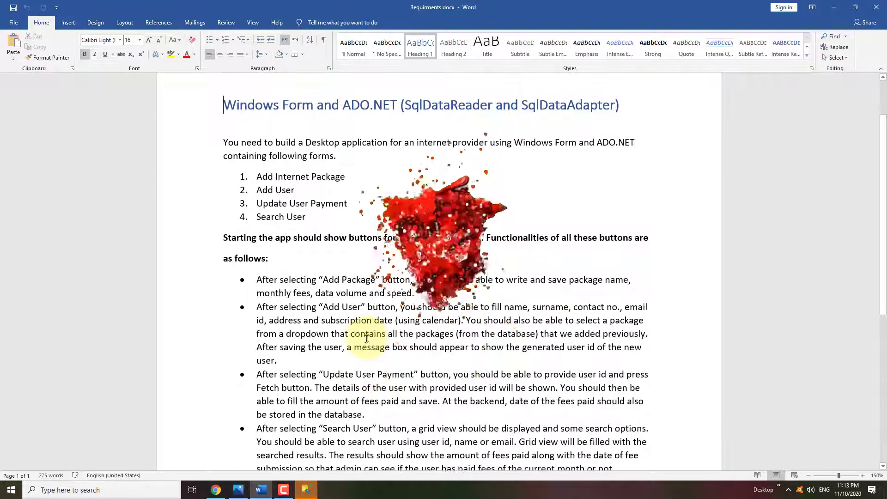
Switch to the Database.PNG diagram in Photos and examine the Customer, Package and Payment tables and their relationships
left_click(238, 488)
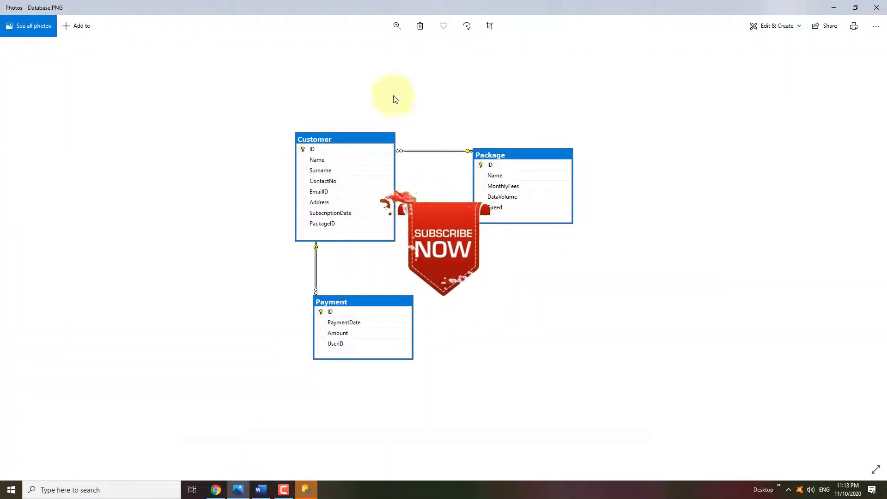
left_click(397, 26)
left_click(367, 49)
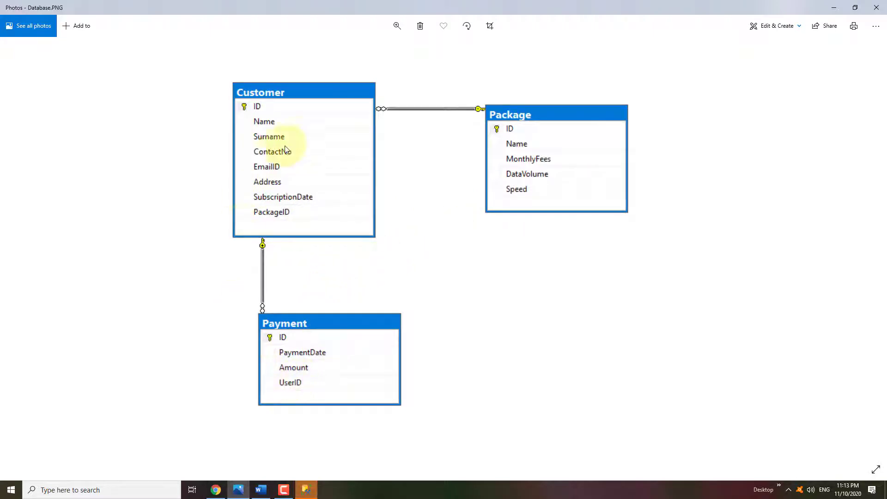
Switch to SQL Server Management Studio and connect to the database engine DESKTOP-JOD1HDA\SQLEXPRESS with Windows Authentication
key("alt+Tab")
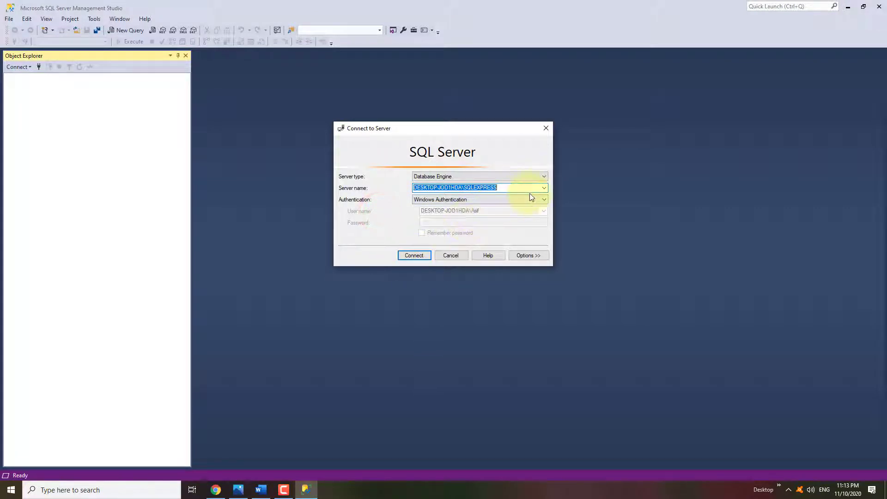
left_click(544, 187)
left_click(544, 188)
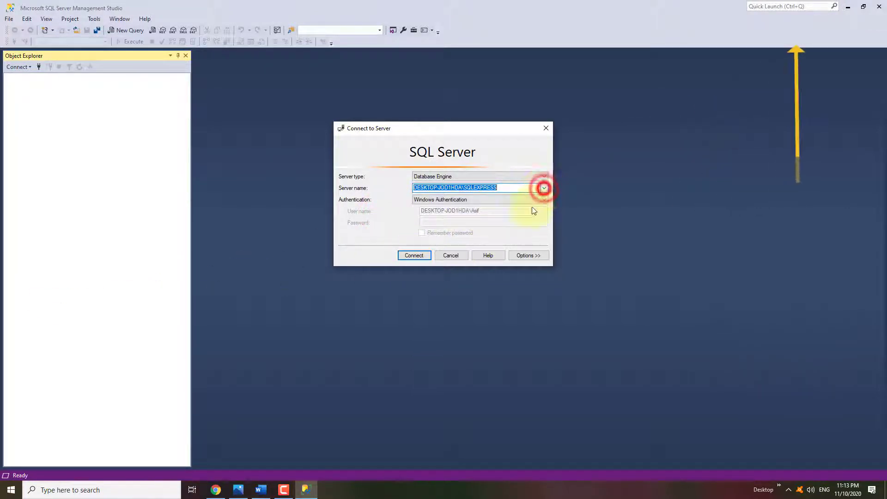
left_click(426, 255)
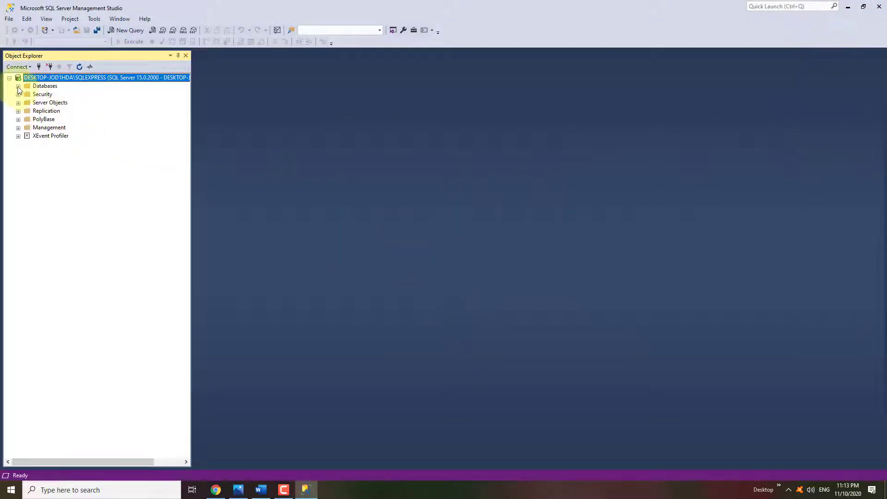
Create a new database named InternetProiderDB on the connected server, keeping the default owner and file settings
double_click(27, 86)
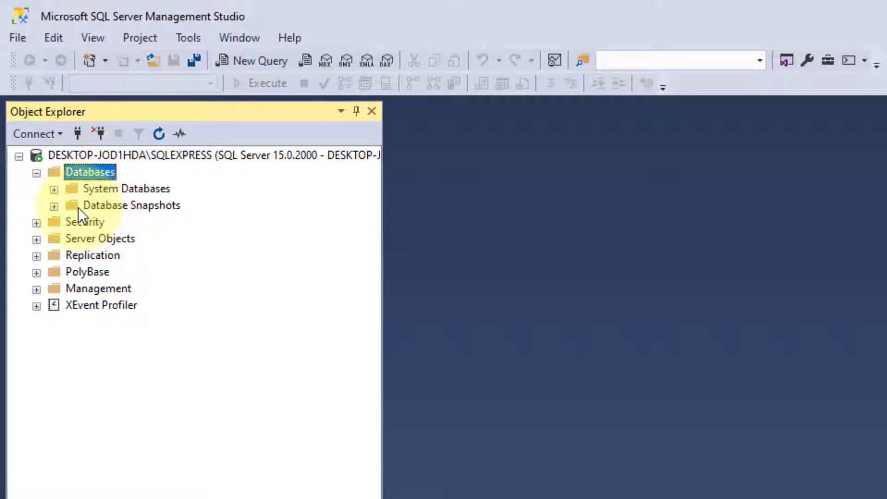
right_click(80, 176)
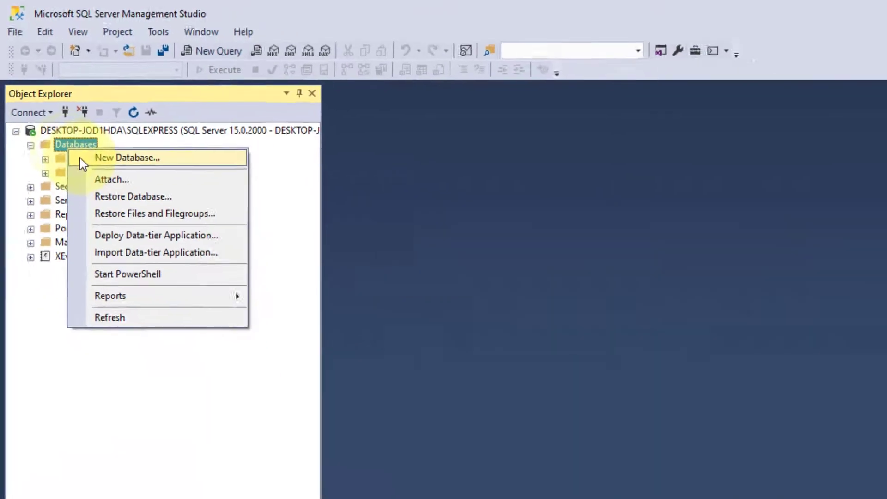
key("Escape")
type("InternetProider")
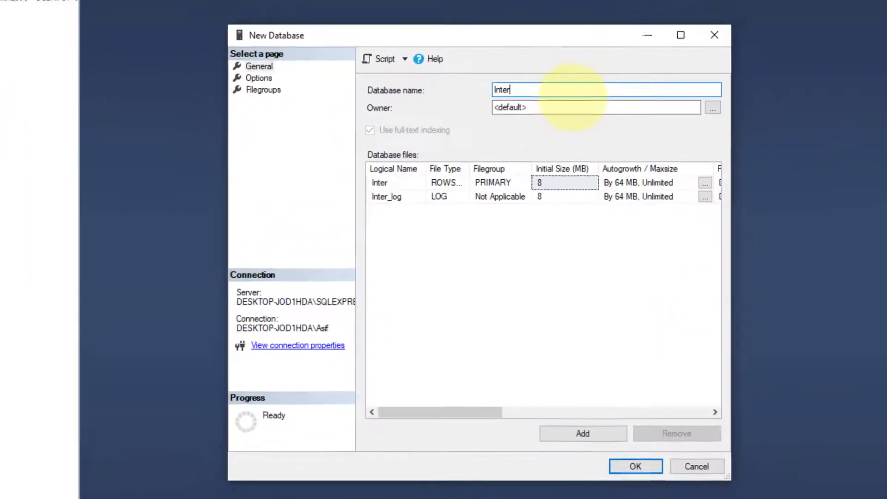
type("D")
type("B")
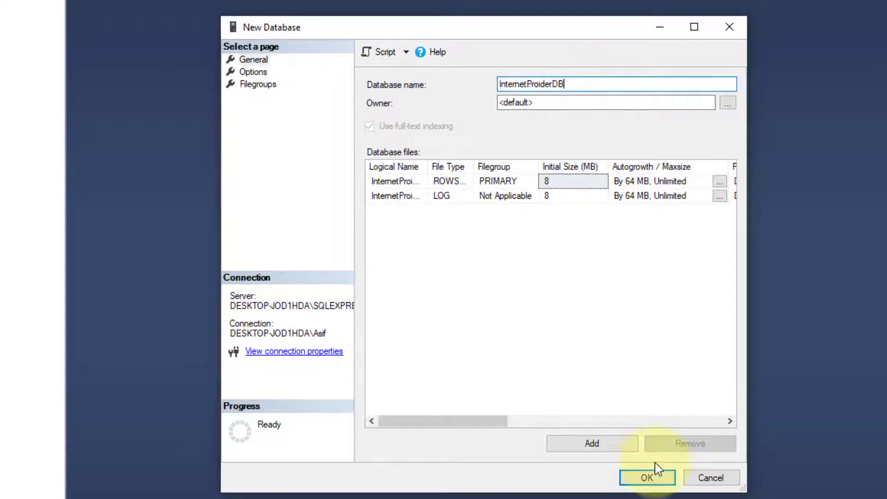
left_click(656, 480)
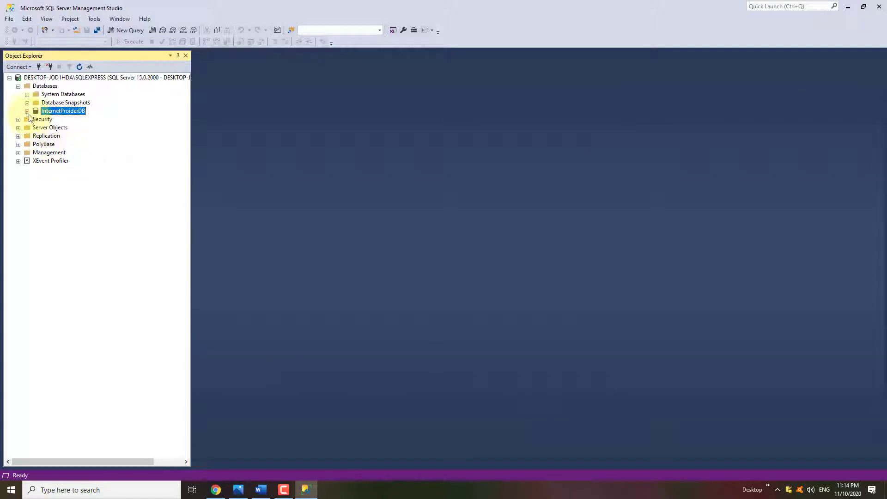
Start designing a new table in the InternetProiderDB database
left_click(26, 112)
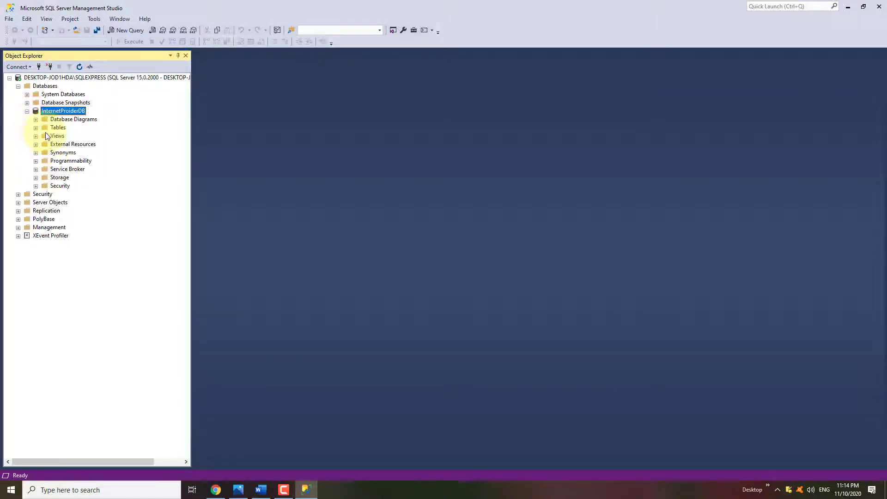
left_click(52, 128)
left_click(36, 128)
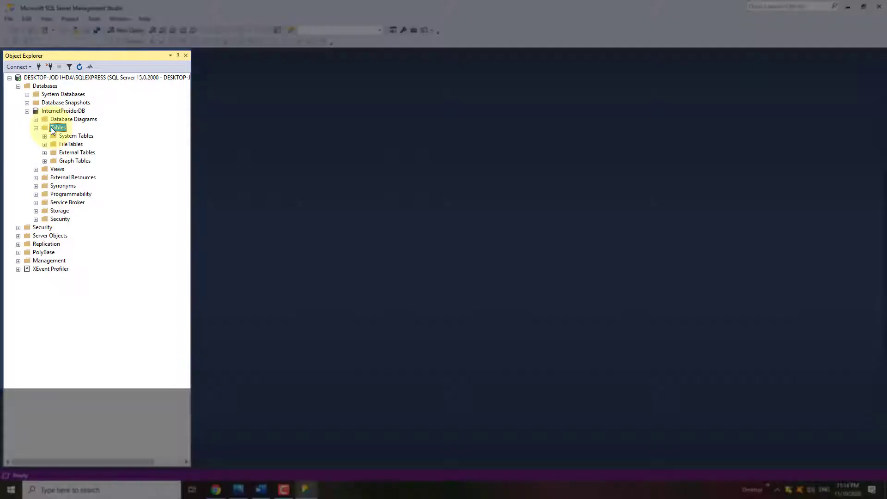
right_click(52, 131)
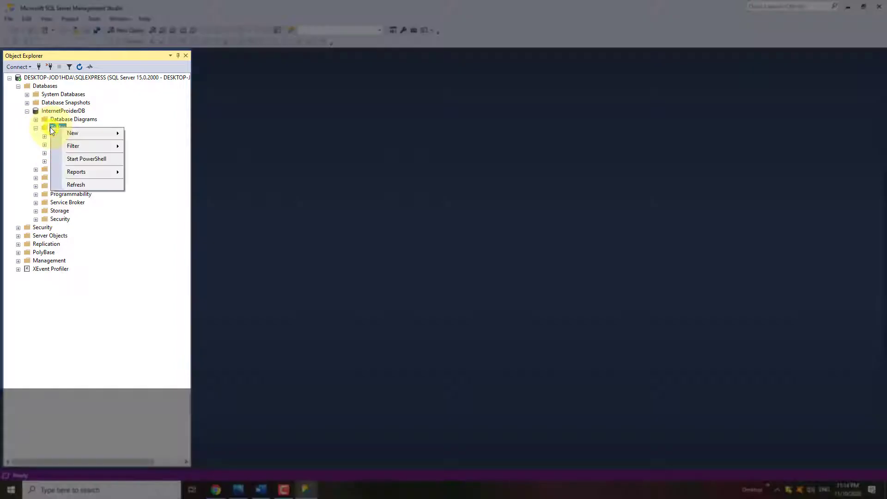
mouse_move(125, 136)
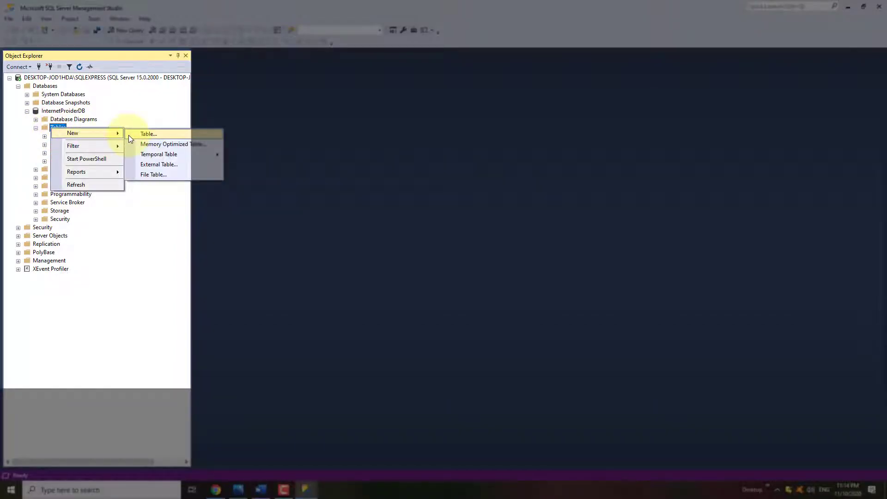
left_click(128, 135)
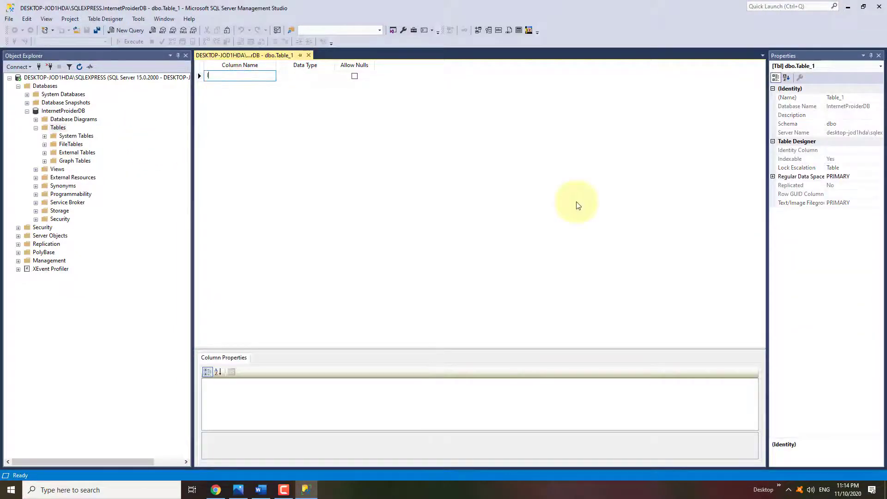
Define columns ID int, PackageName varchar(20), MonthlyFees money, DataVolume varchar(20) and Speed varchar(20), allowing nulls only for the last two
key("Tab")
type("i")
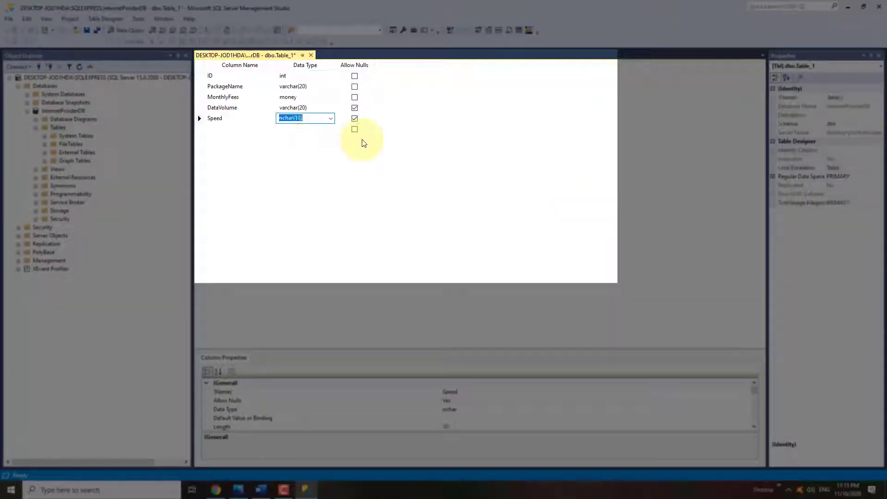
type("varch")
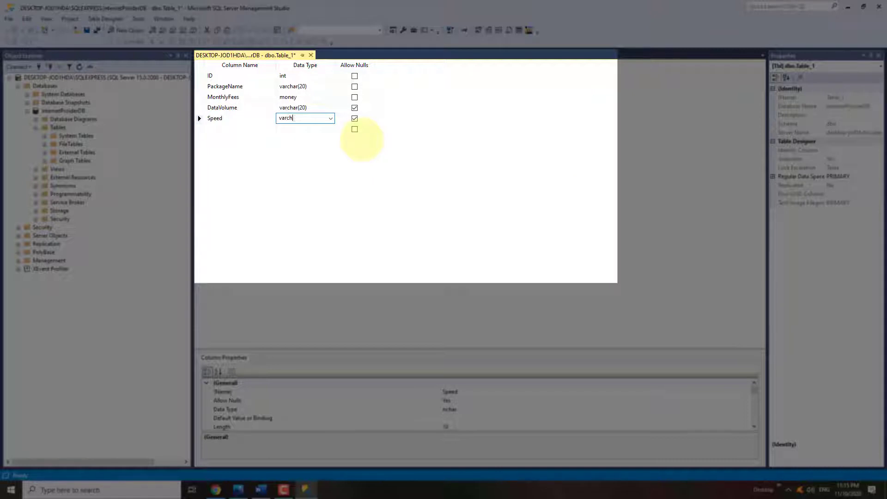
type("ar(20")
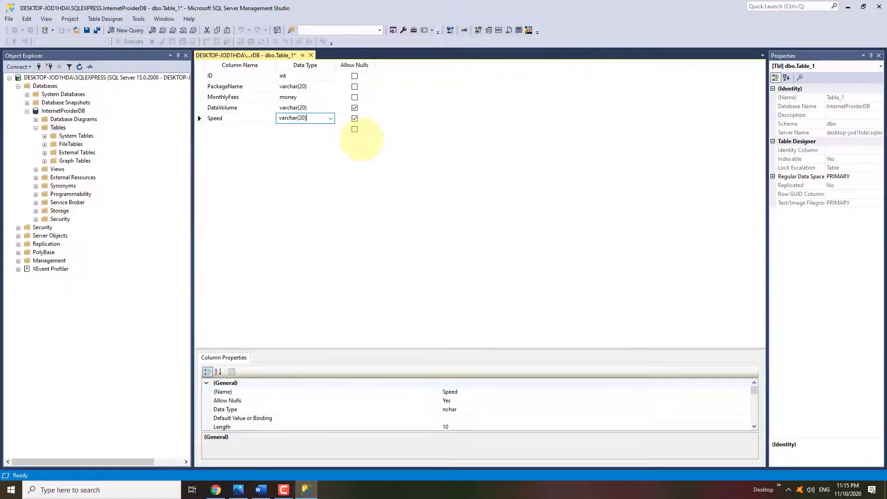
Set the ID column as the primary key of the package table
left_click(196, 77)
right_click(197, 77)
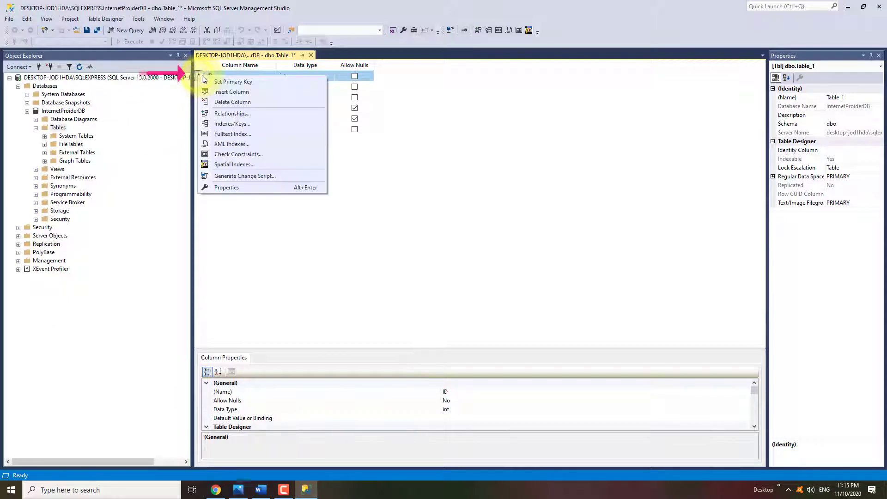
left_click(226, 81)
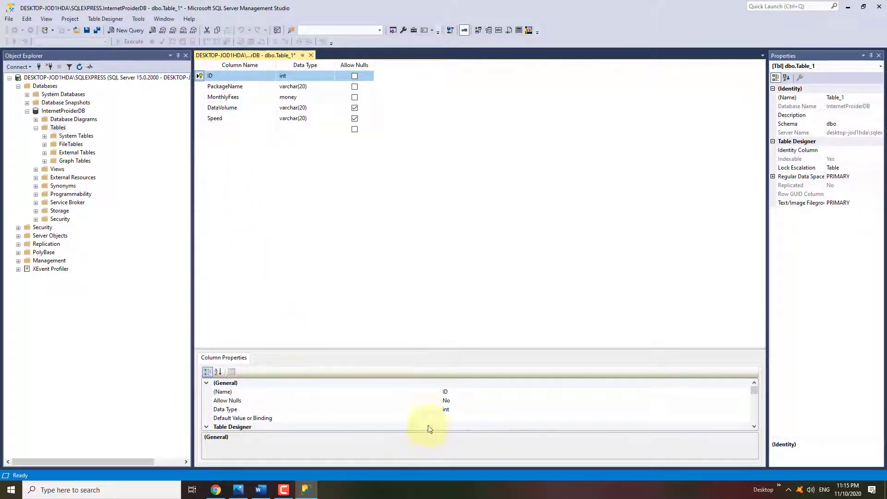
Make the ID column an identity column by setting Is Identity to Yes in its Identity Specification
scroll(434, 409, "down", 1)
scroll(436, 413, "down", 1)
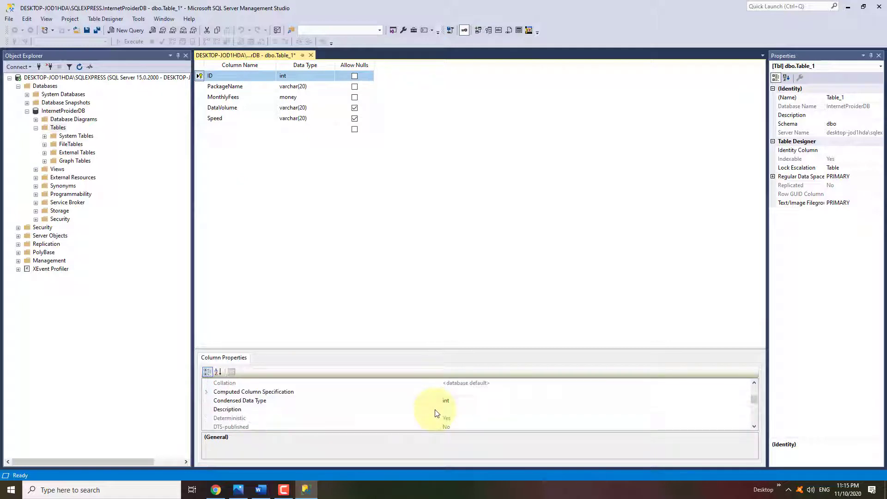
scroll(436, 412, "down", 1)
scroll(437, 412, "down", 1)
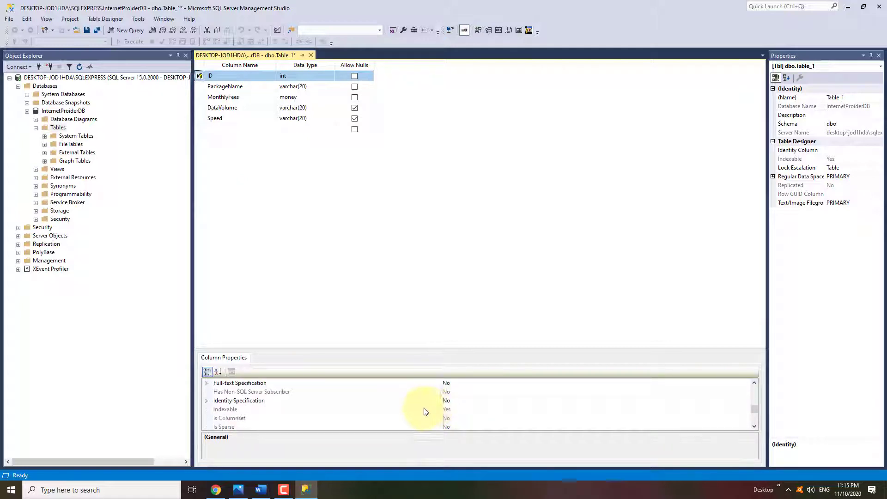
left_click(413, 406)
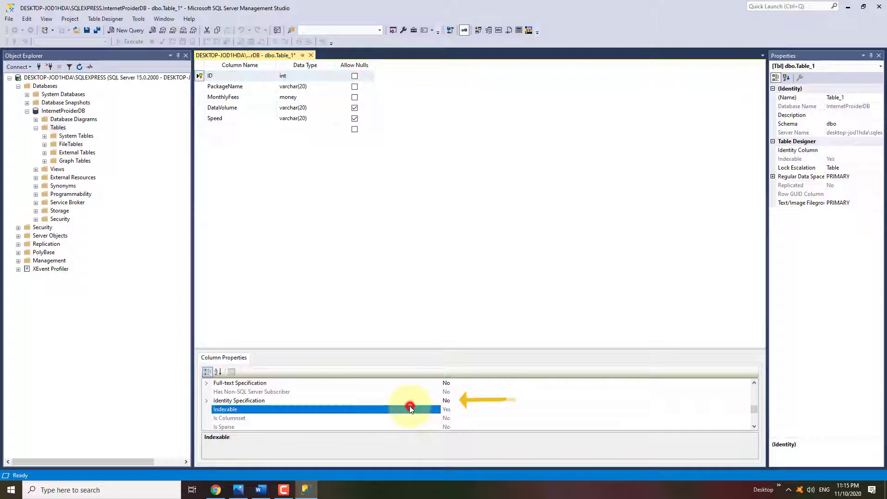
double_click(247, 402)
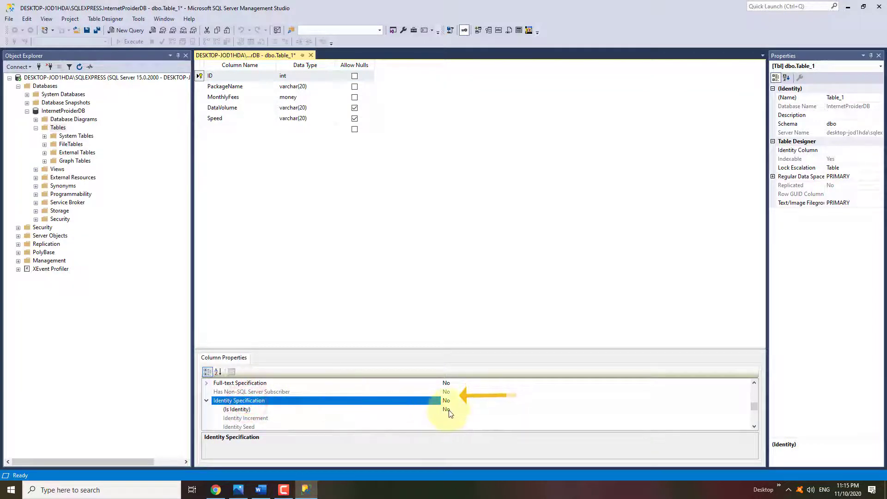
left_click(449, 410)
double_click(448, 410)
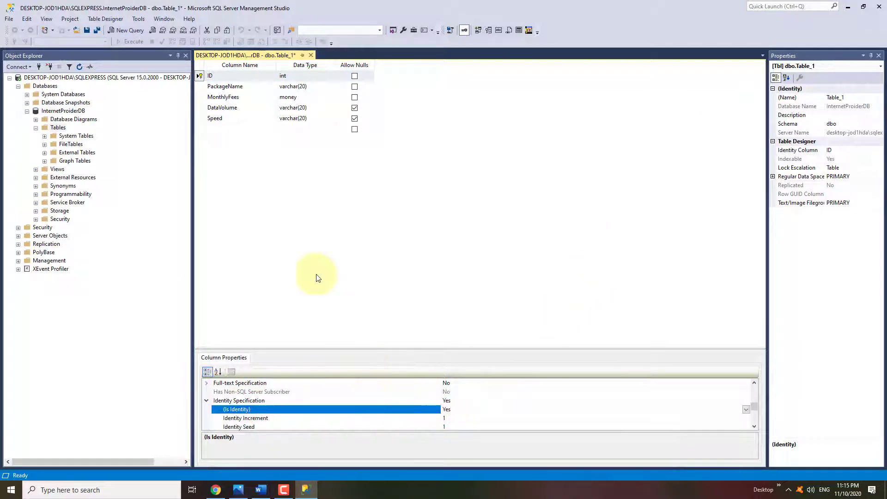
left_click(283, 213)
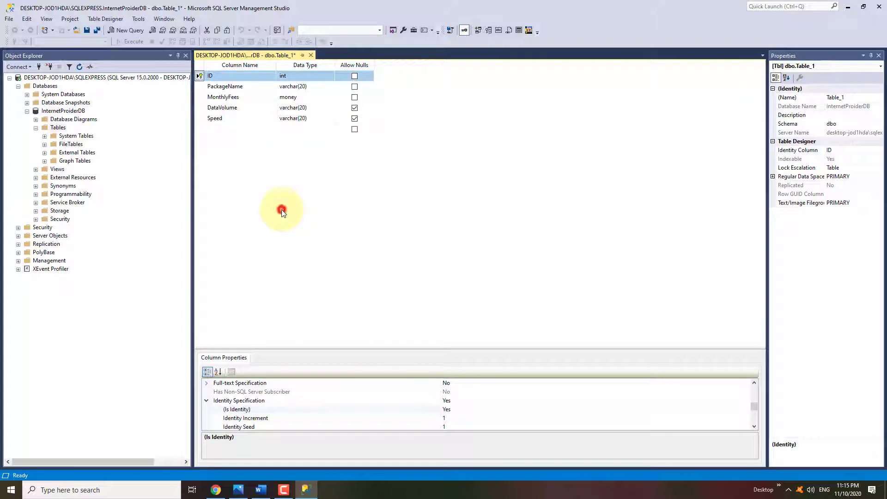
Save the new table under the name Package
right_click(235, 55)
left_click(240, 60)
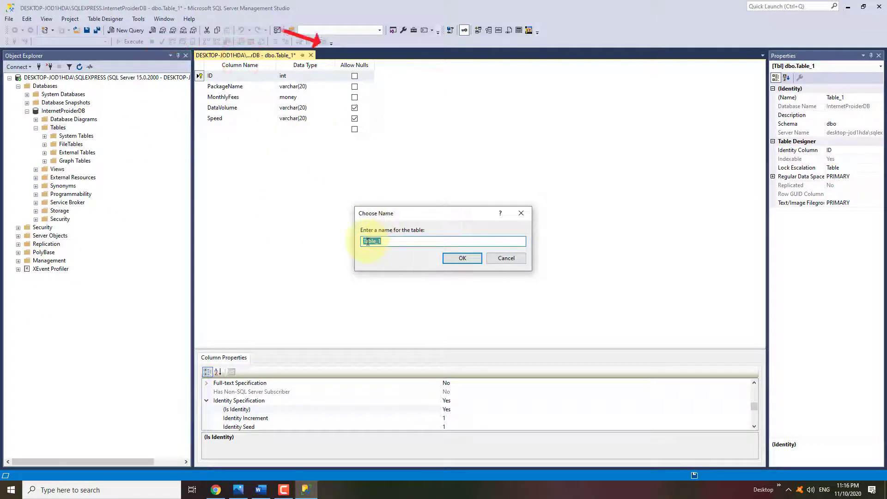
type("Package")
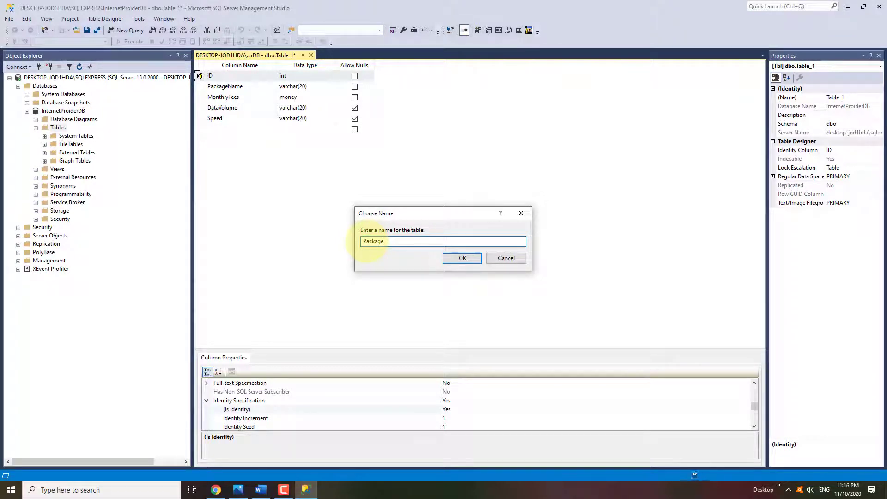
left_click(460, 258)
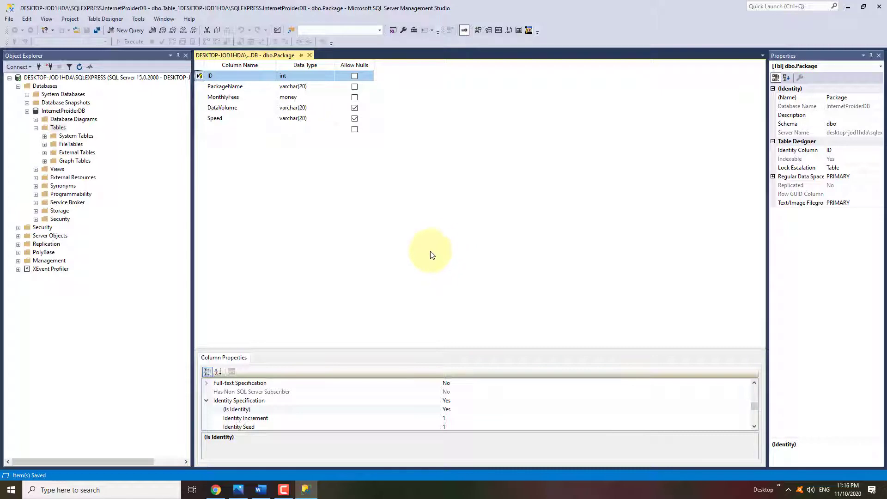
Refresh the Tables folder of InternetProiderDB and close the Package table's design
right_click(52, 128)
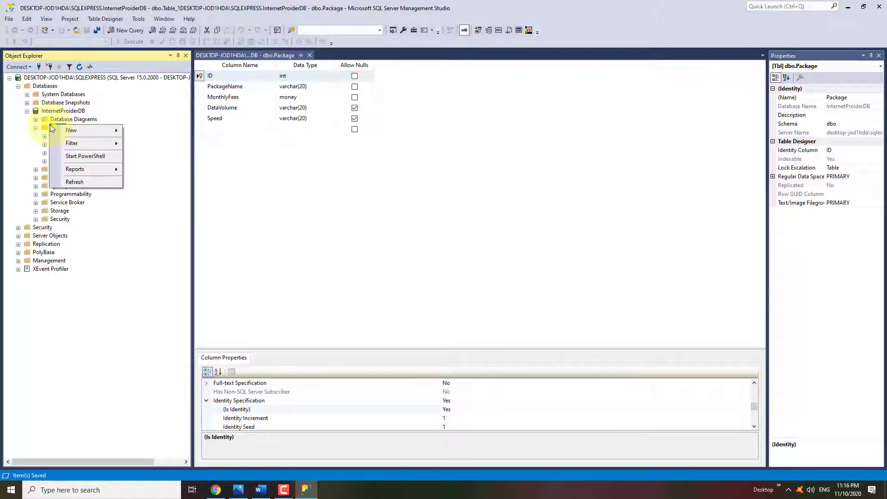
left_click(81, 182)
left_click(68, 170)
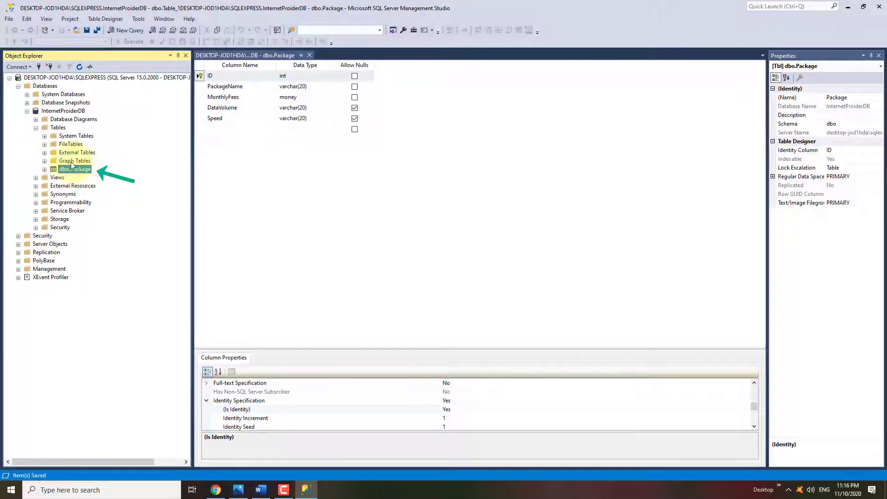
left_click(309, 55)
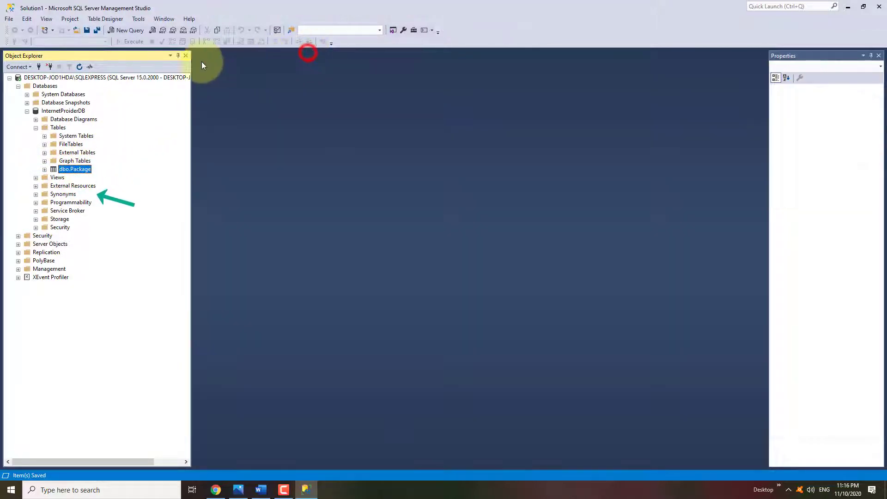
Create a table with columns ID int, CustomerName varchar(50), Surname varchar(50), ContactNo varchar(20), EmailID varchar(50), Address varchar(100), SubscriptionDate date, PackageID int; disallow nulls in the first two
right_click(59, 128)
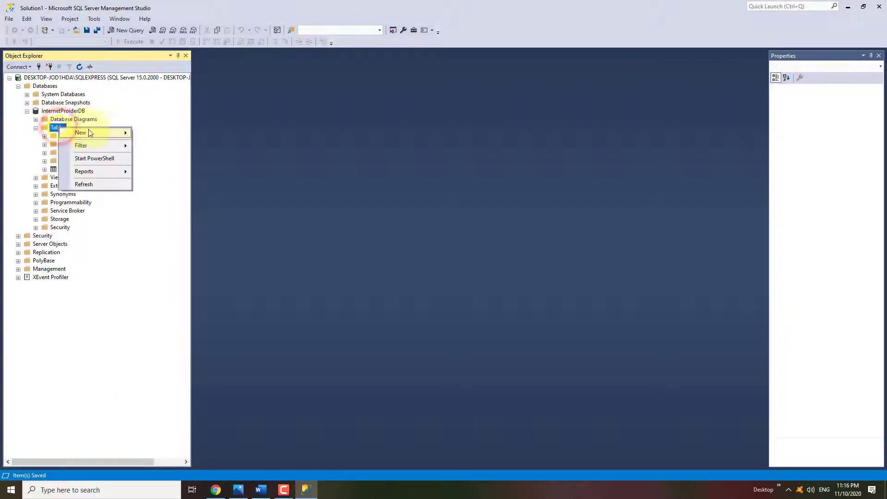
mouse_move(99, 131)
left_click(146, 136)
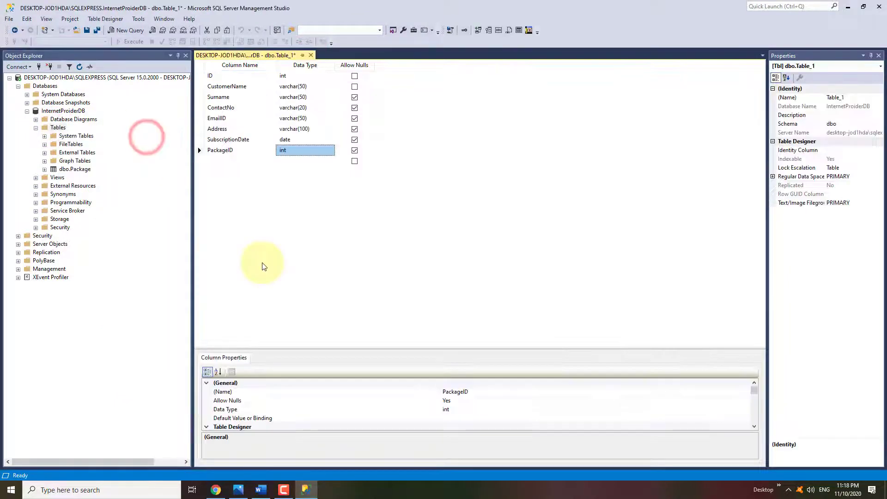
Set the ID column as the primary key and make it an identity column by setting Is Identity to Yes
left_click(200, 77)
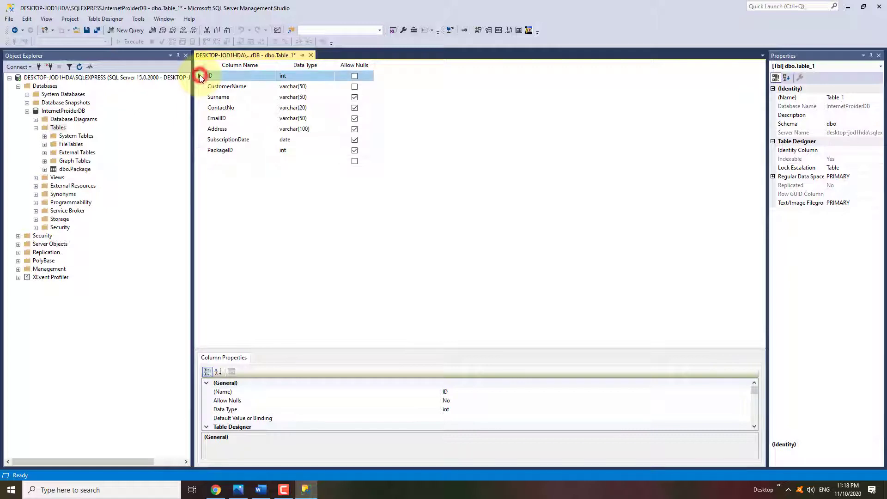
right_click(200, 77)
left_click(212, 83)
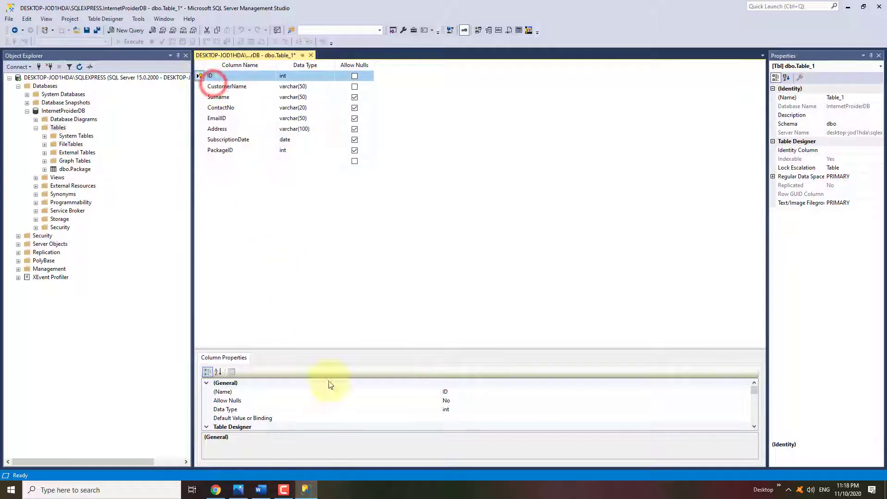
scroll(346, 412, "down", 5)
double_click(347, 409)
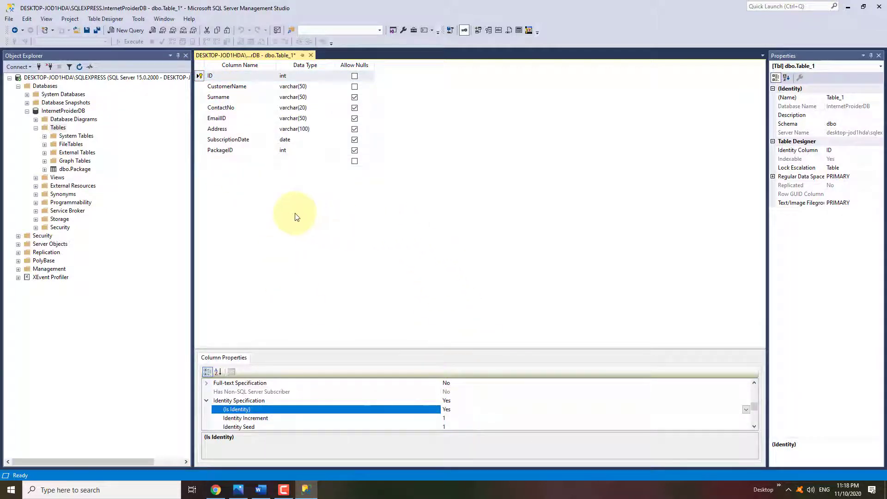
Save the new table under the name Customer
key("ctrl+s")
type("Customer")
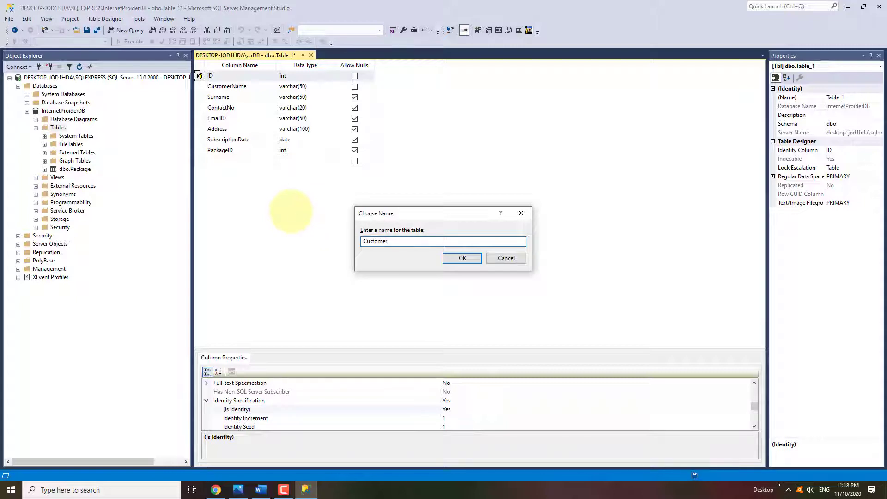
key("Return")
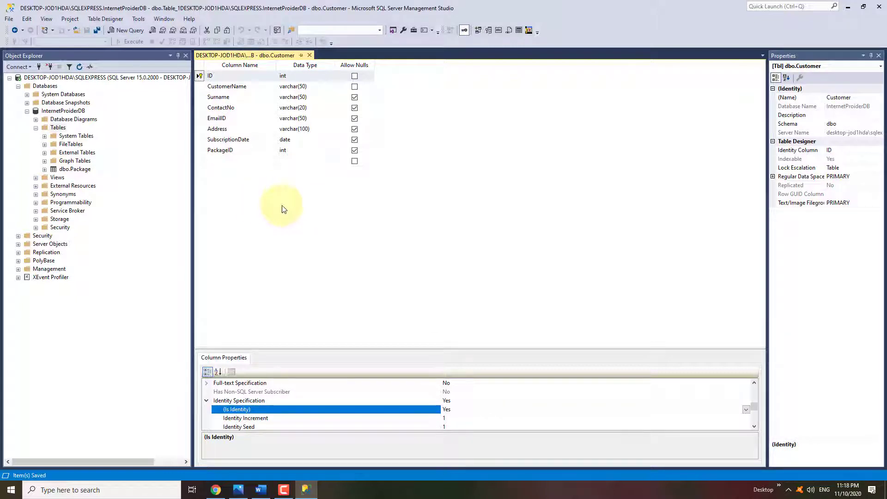
Refresh the Tables folder of InternetProiderDB and close the Customer table's design
right_click(58, 129)
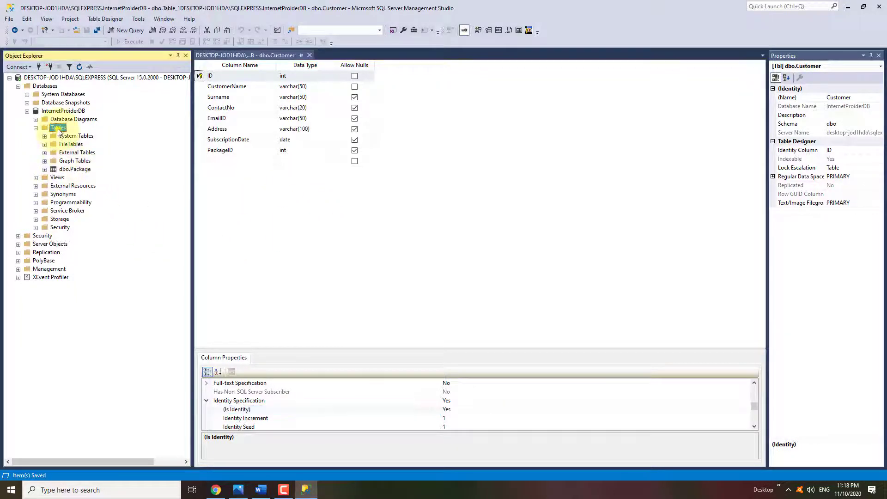
mouse_move(76, 138)
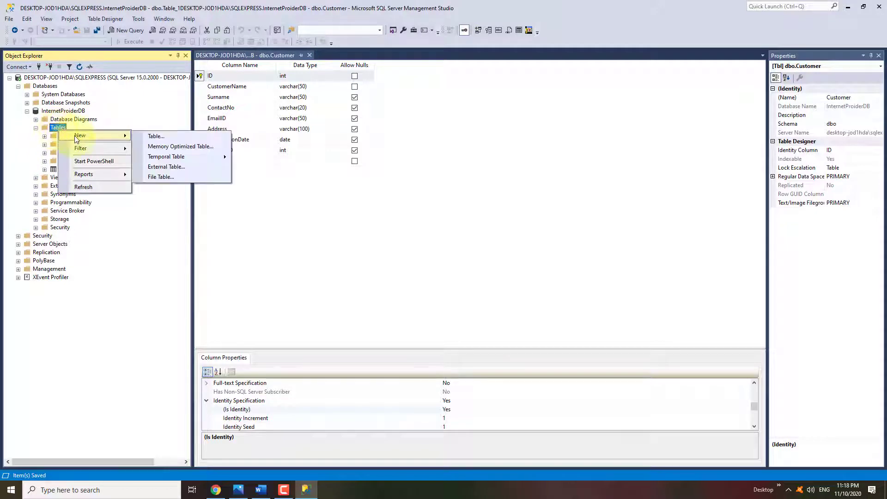
left_click(80, 187)
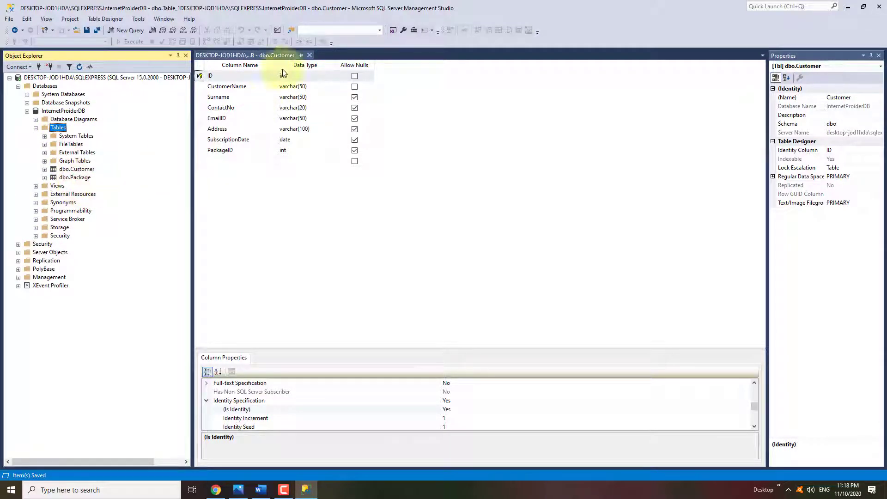
left_click(308, 55)
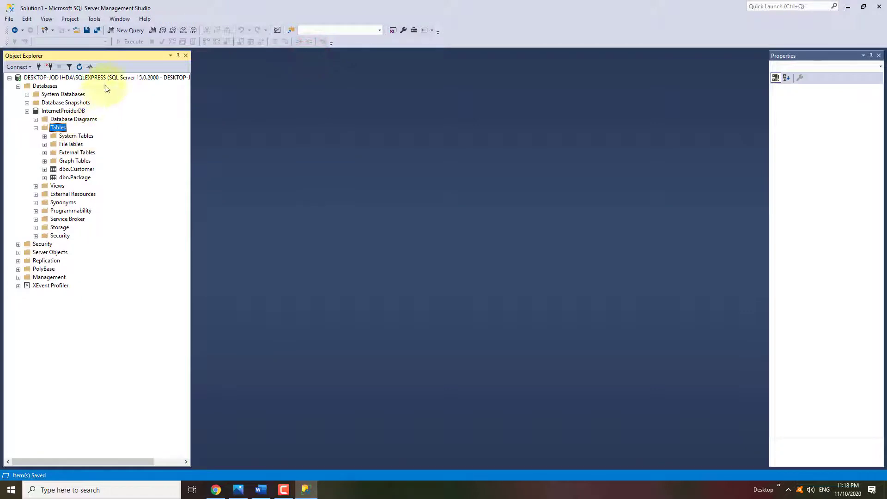
Write, parse and execute a query creating table Payment with NOT NULL columns ID int, PaymentDate date, Amount money, UserID int and primary key ID
left_click(120, 32)
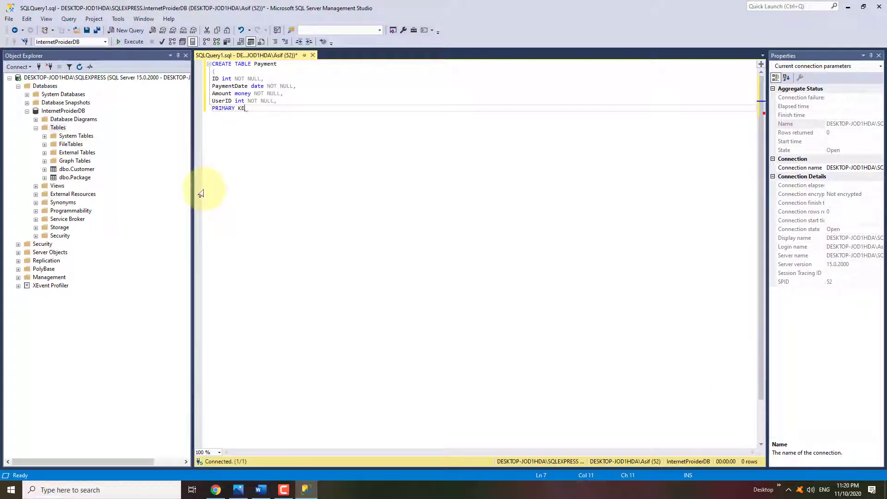
type("Y (ID)")
key("Return")
type(");")
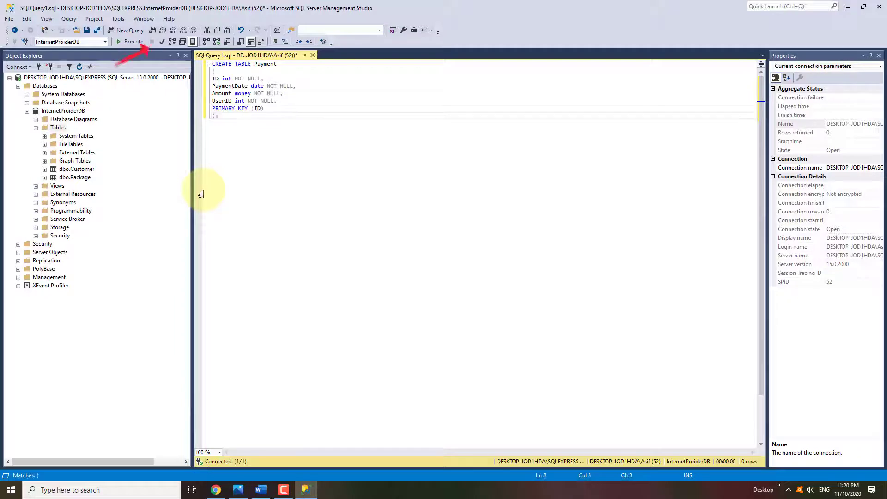
left_click(162, 42)
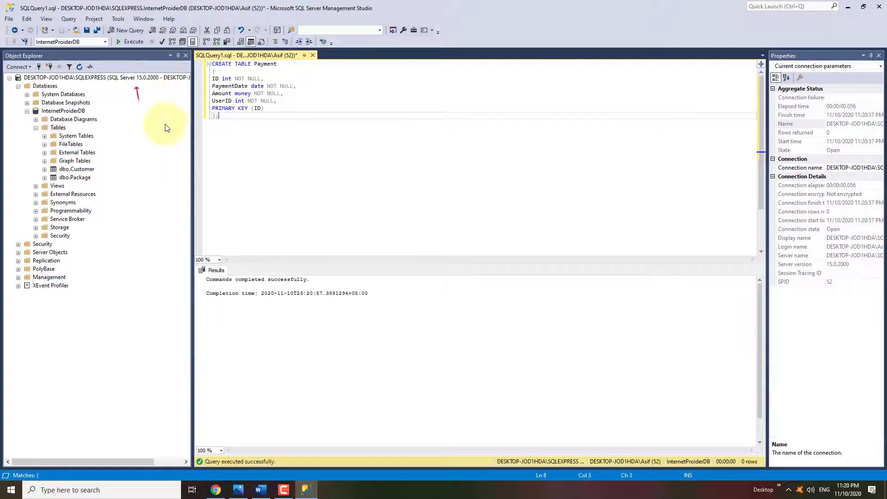
left_click(126, 41)
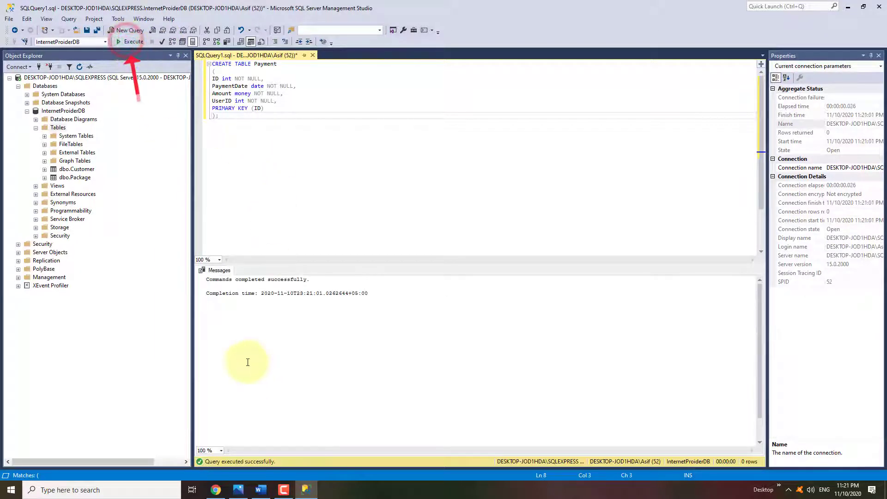
Refresh the Tables folder, select dbo.Payment, and close the query without saving it
right_click(57, 128)
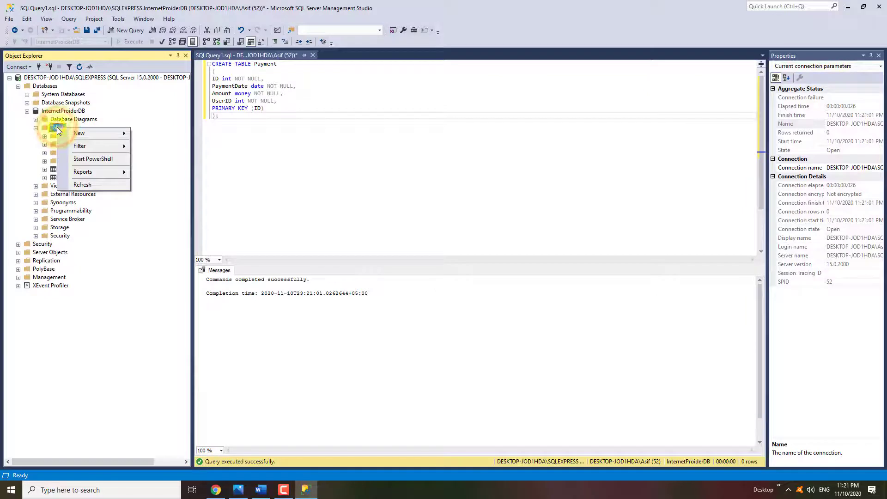
left_click(88, 186)
left_click(81, 189)
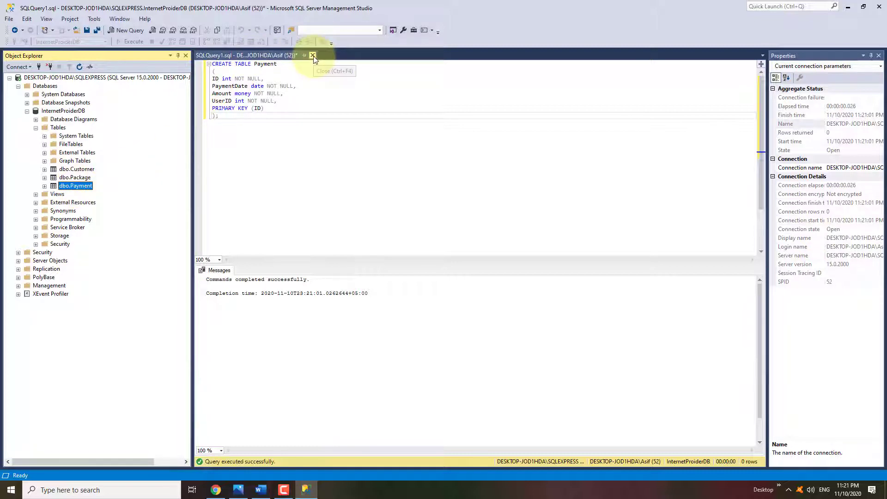
left_click(313, 56)
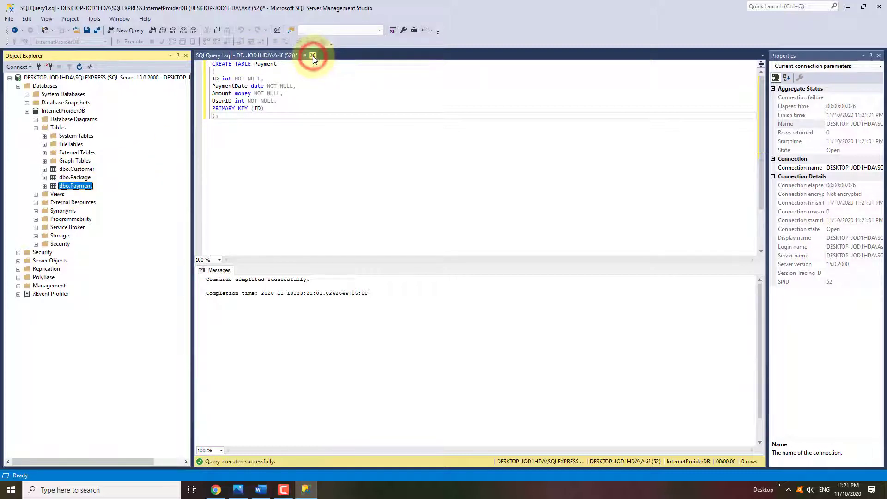
left_click(477, 302)
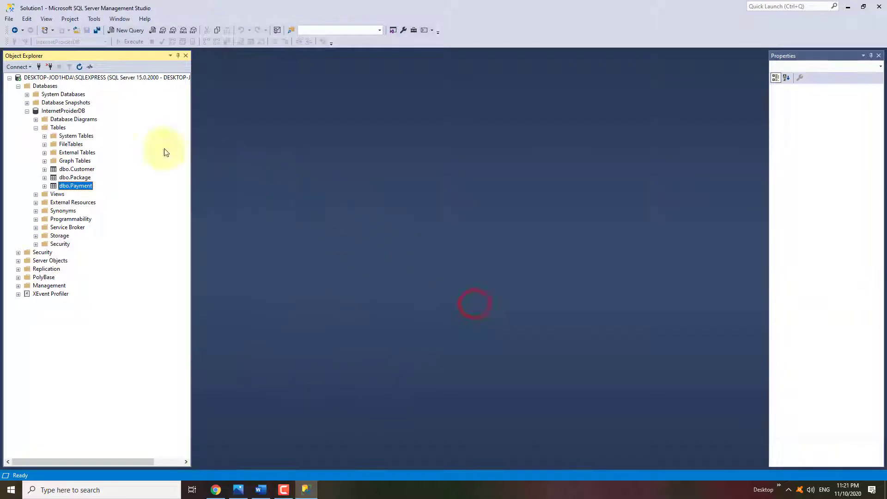
Create the diagramming support objects for InternetProiderDB and add the Customer, Package and Payment tables to a new database diagram
left_click(36, 120)
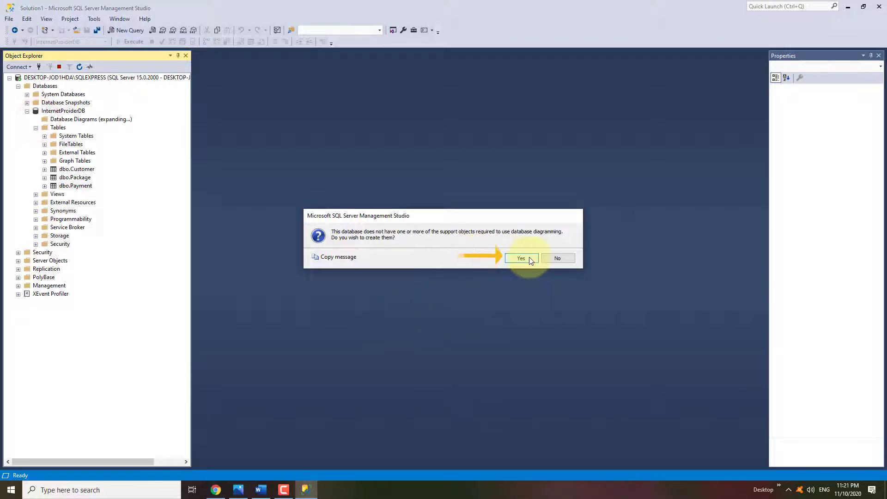
left_click(529, 257)
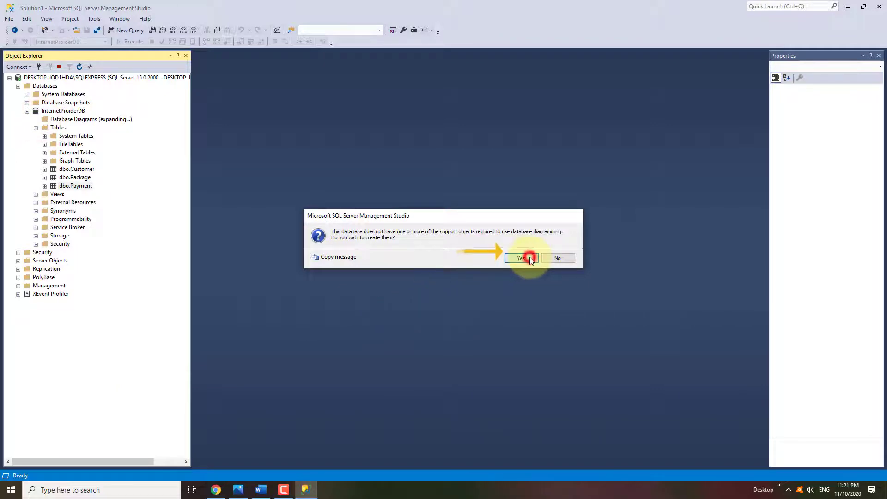
right_click(67, 121)
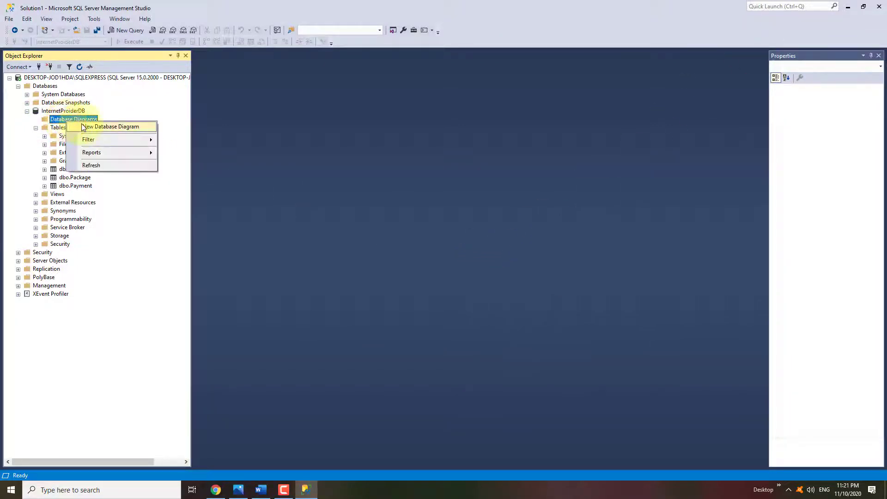
left_click(83, 126)
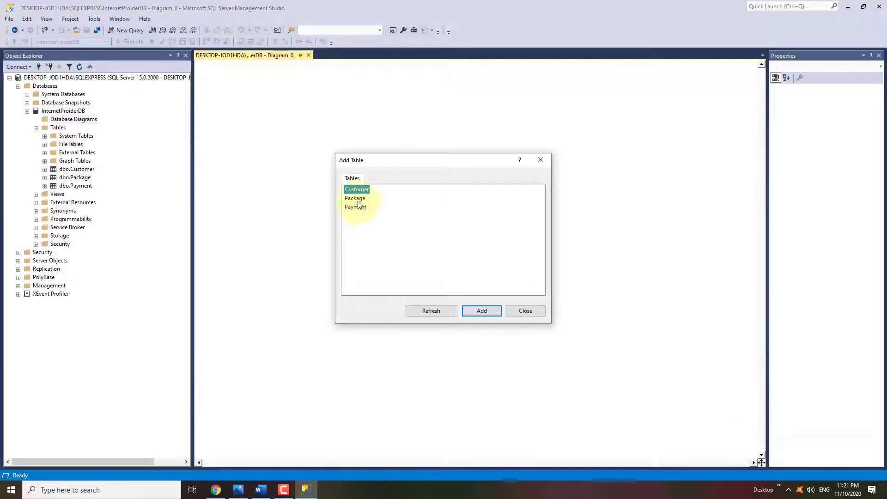
left_click(359, 206, "shift")
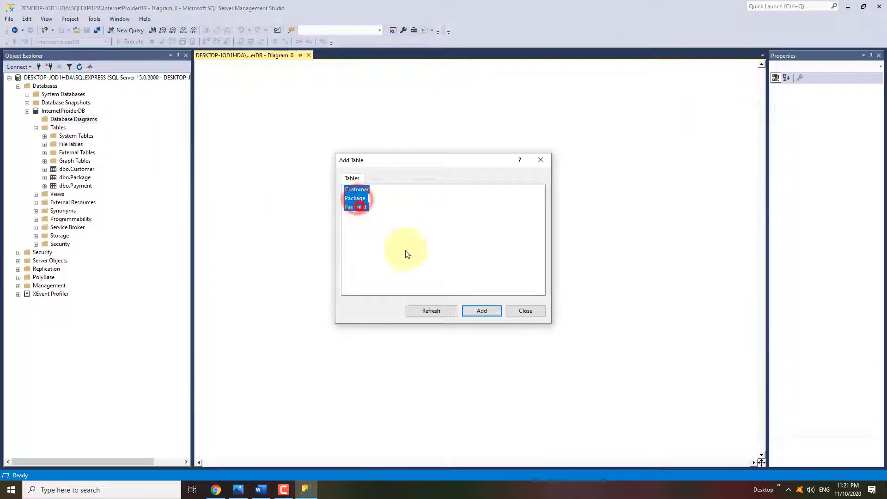
left_click(481, 311)
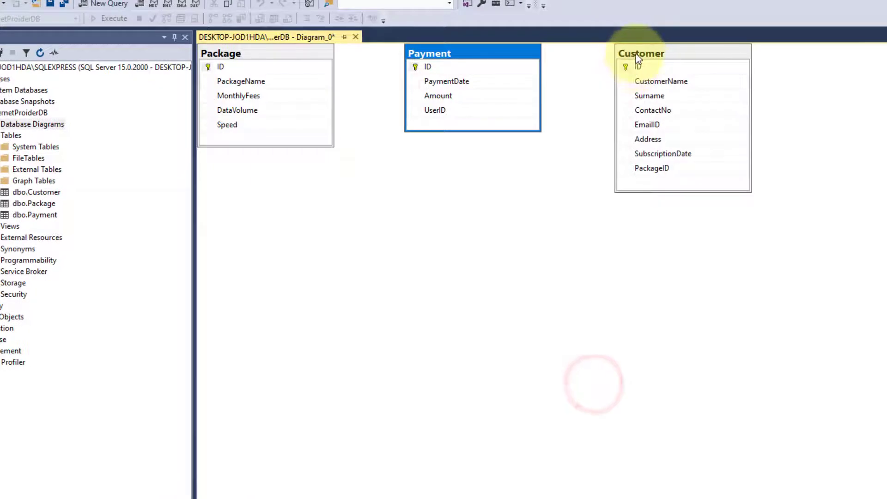
Place the Customer table below Package and create foreign key FK_Customer_Package from Package ID to Customer PackageID
left_click(570, 62)
left_click_drag(587, 102, 259, 204)
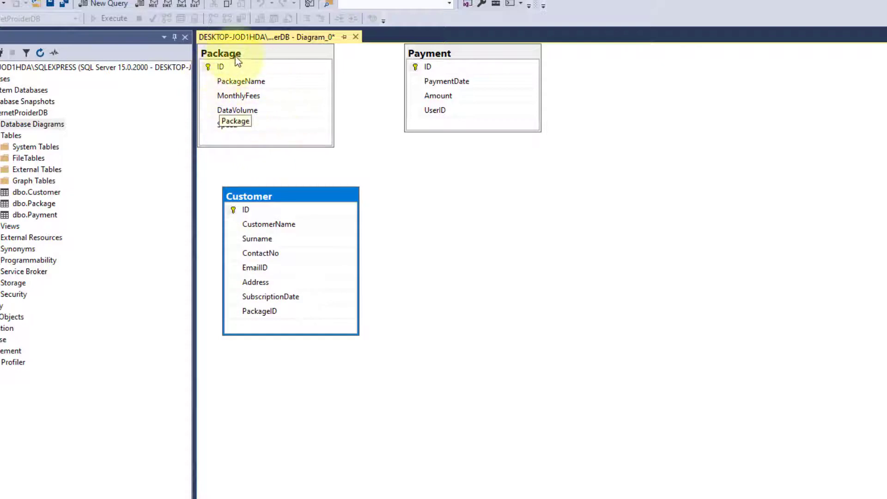
left_click_drag(236, 55, 233, 313)
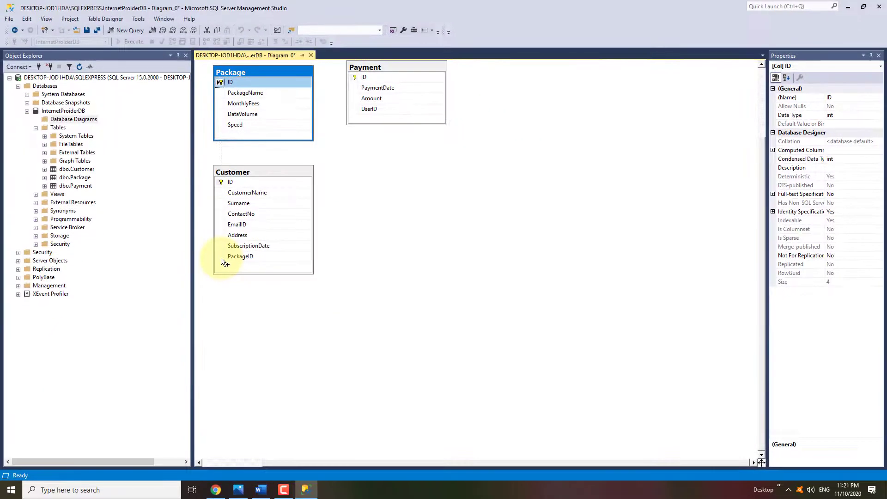
left_click_drag(222, 258, 221, 258)
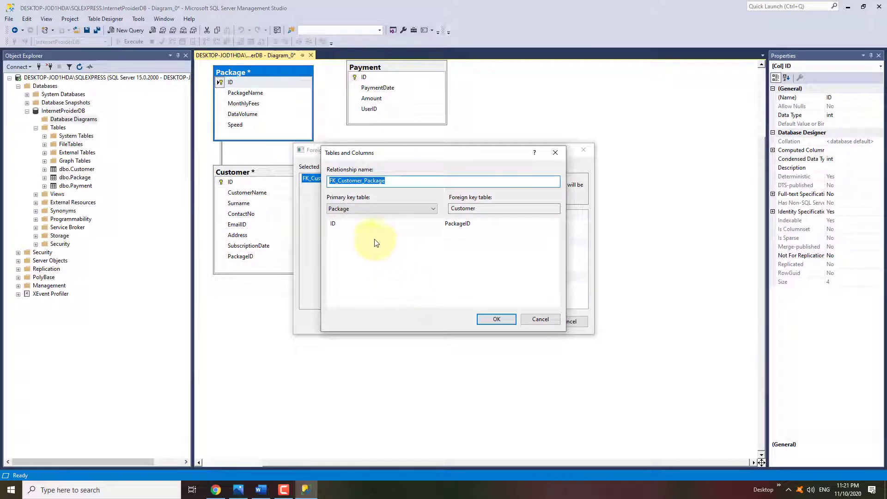
left_click(499, 322)
left_click(532, 322)
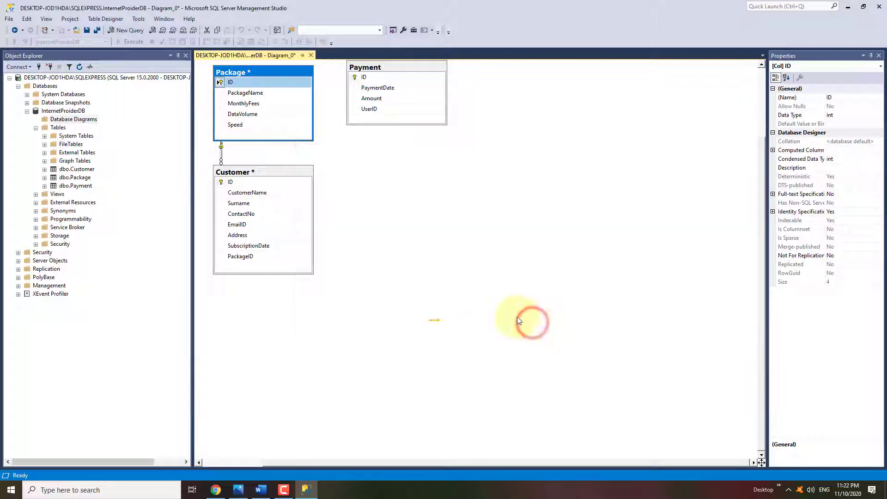
Place the Payment table beside Customer and create foreign key FK_Payment_Customer from Customer ID to Payment UserID
left_click(365, 67)
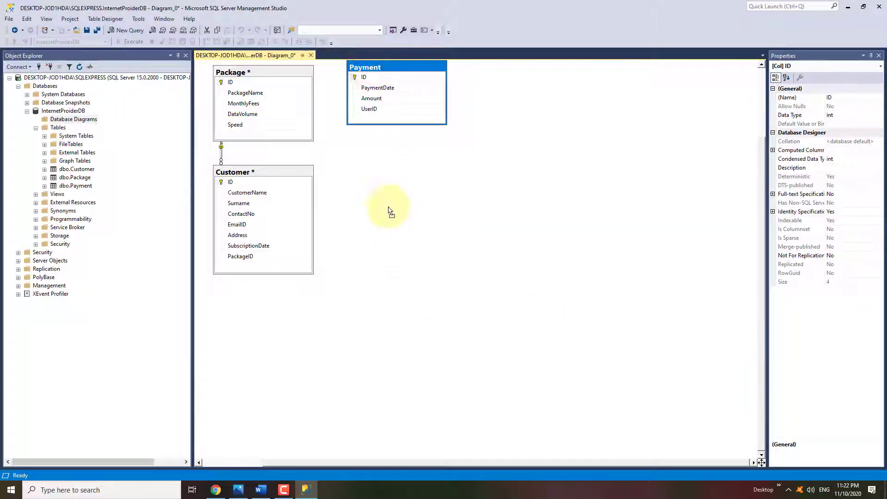
left_click_drag(388, 207, 388, 207)
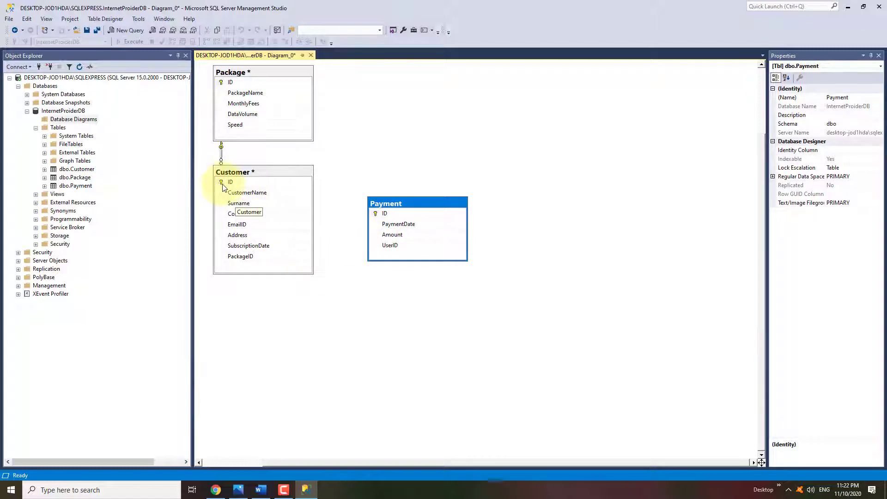
left_click_drag(221, 182, 308, 241)
left_click_drag(376, 253, 378, 246)
left_click(497, 321)
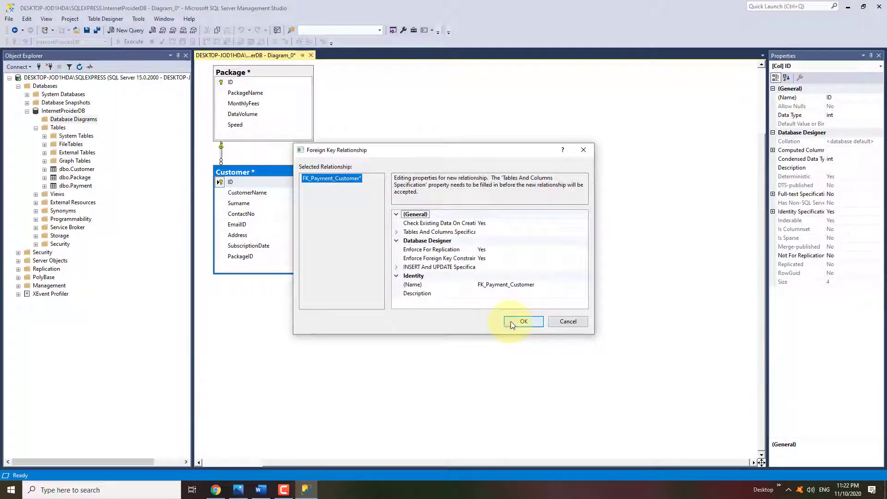
left_click(511, 321)
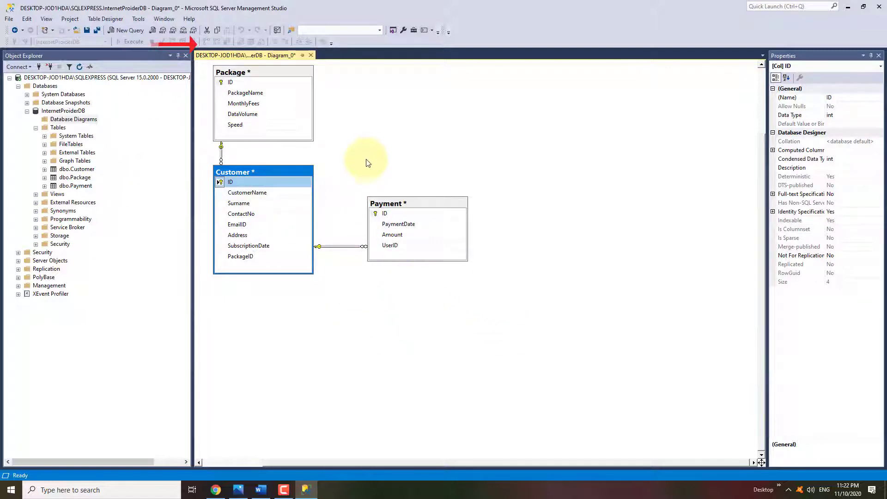
Save the database diagram under the name Diagram_0
left_click(373, 145)
right_click(373, 142)
left_click(365, 112)
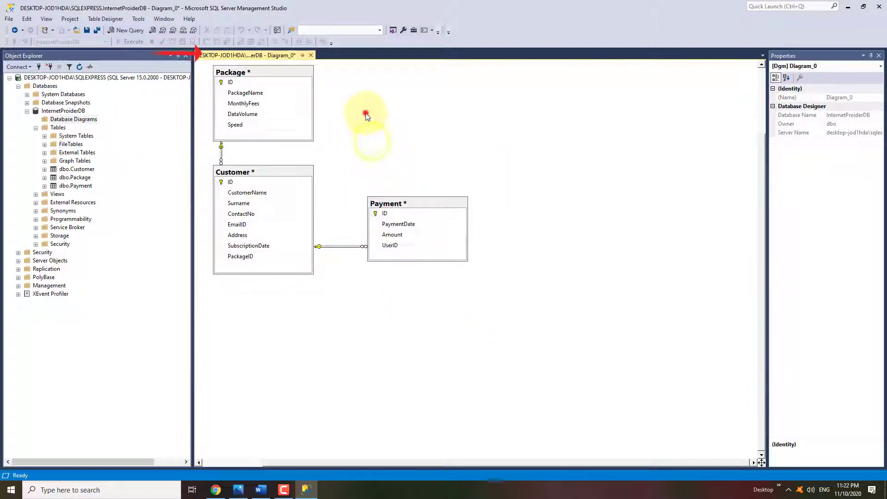
right_click(285, 57)
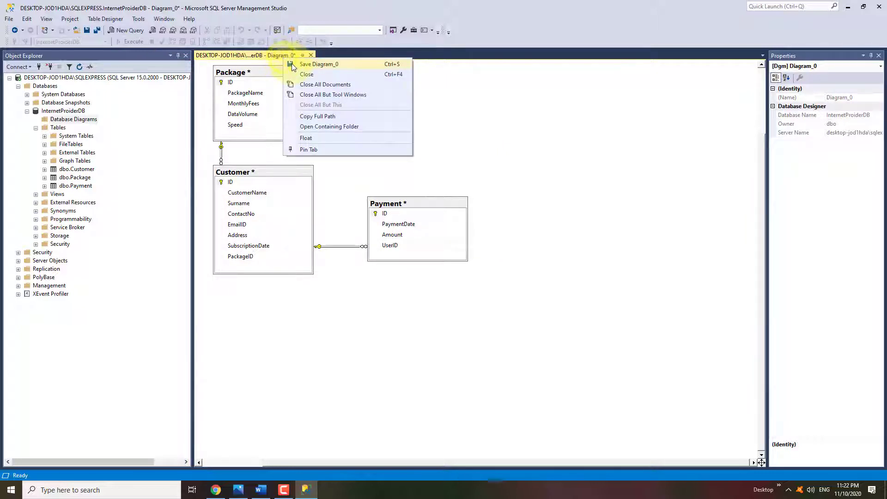
left_click(292, 63)
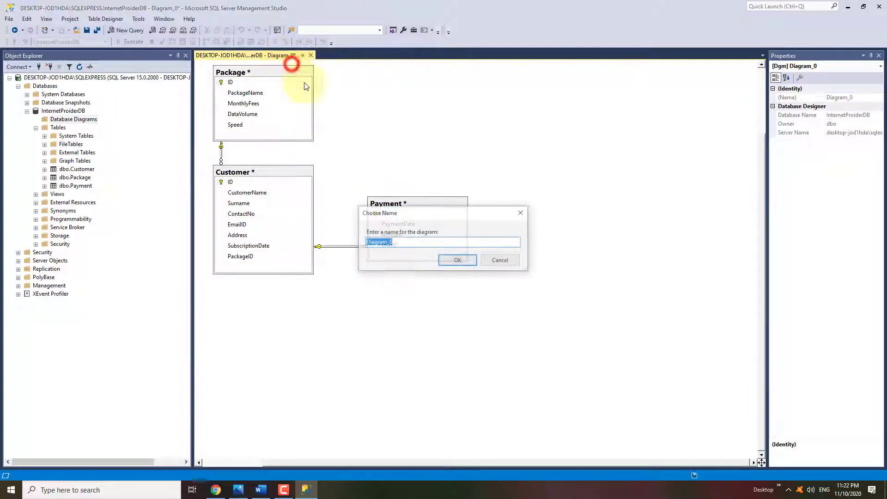
left_click(452, 261)
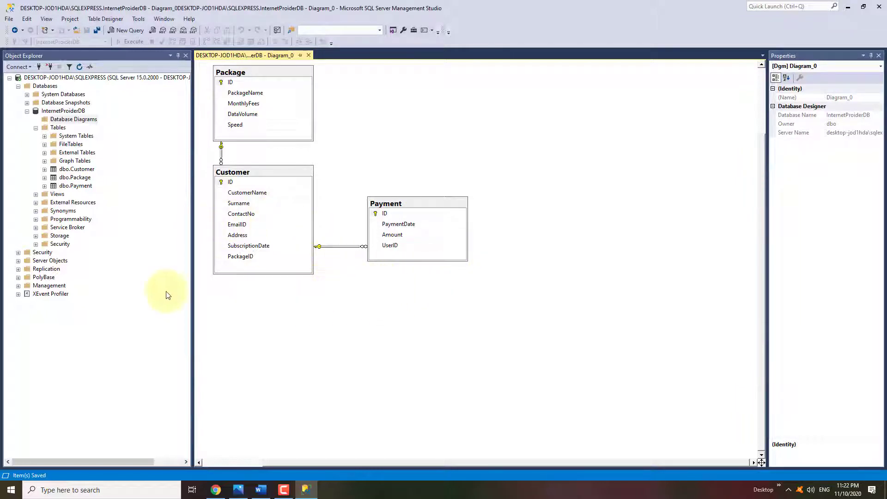
Expand the Customer, Package and Payment tables in the object tree to examine their columns and keys
left_click(45, 170)
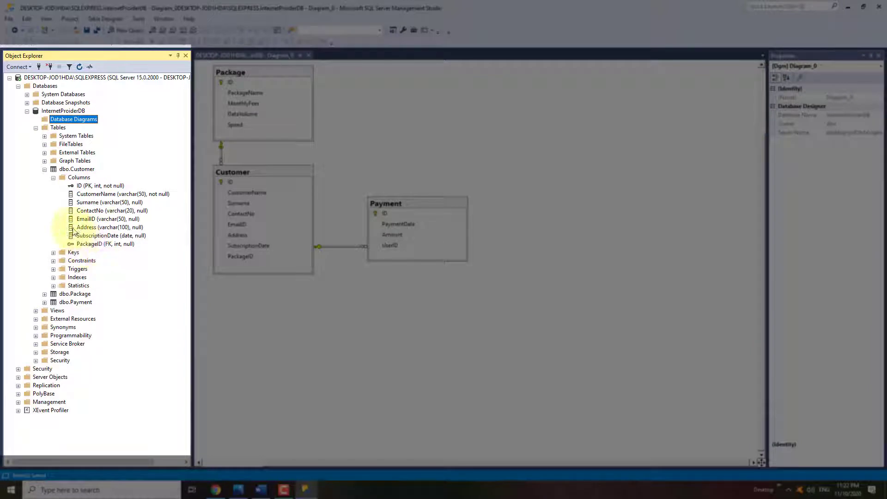
left_click(52, 254)
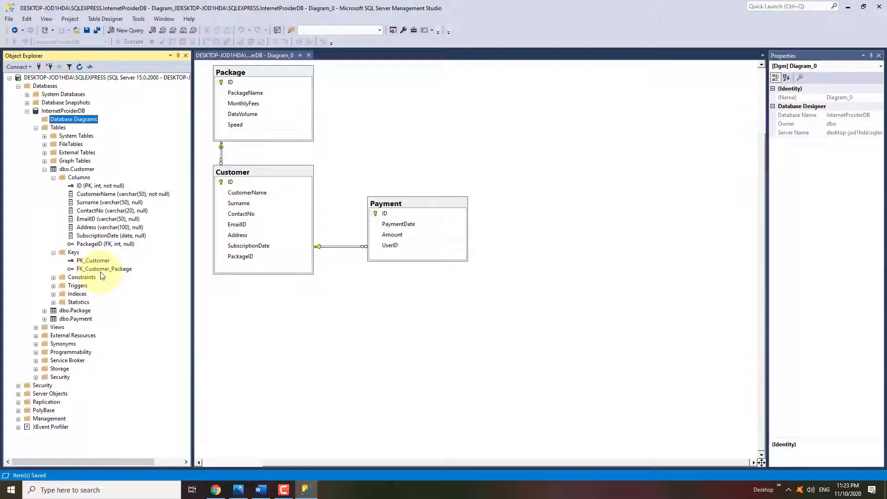
left_click(45, 312)
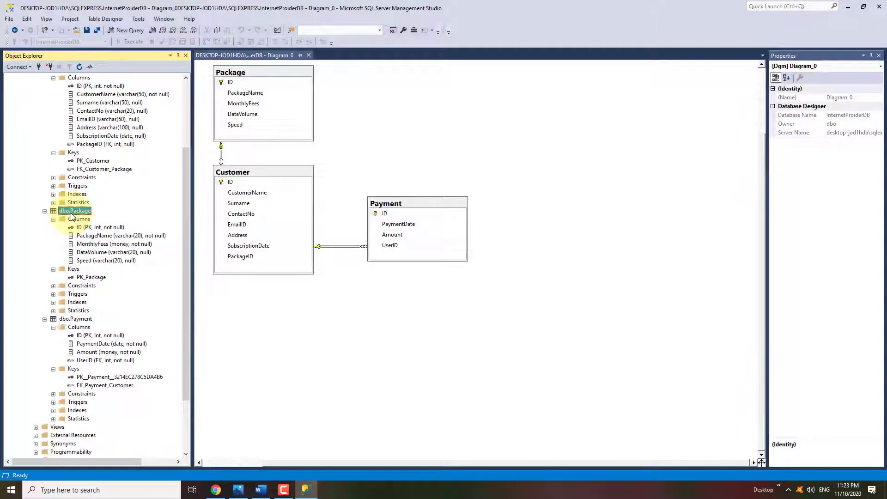
Add two Package rows: 4G with fees 1200, 200 GB, 10 MBPS, and 5G with fees 2000, 500 GB, 80 MBPS
right_click(71, 212)
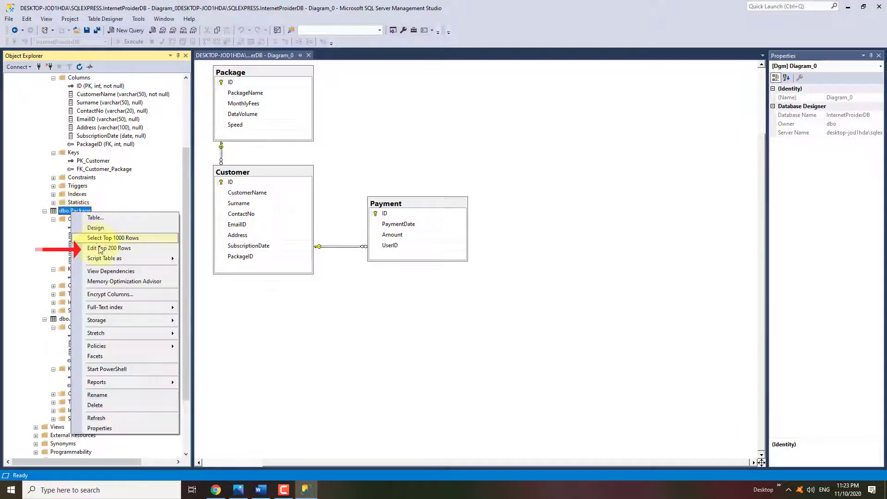
left_click(122, 249)
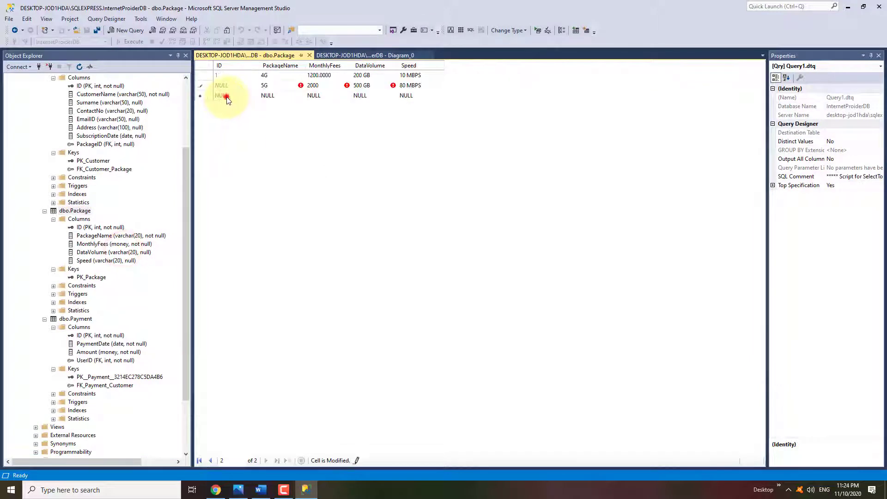
left_click(222, 95)
Query the top 1000 rows of the Package table to review its records, and close the query
right_click(77, 211)
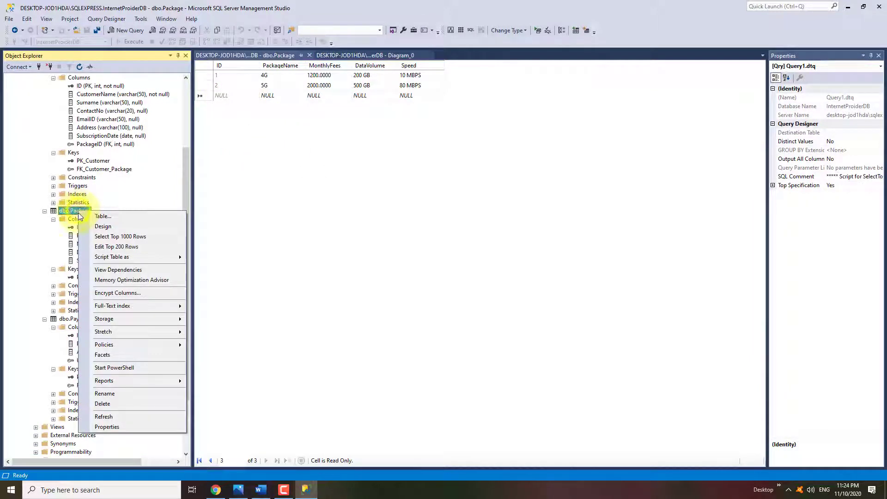
left_click(111, 238)
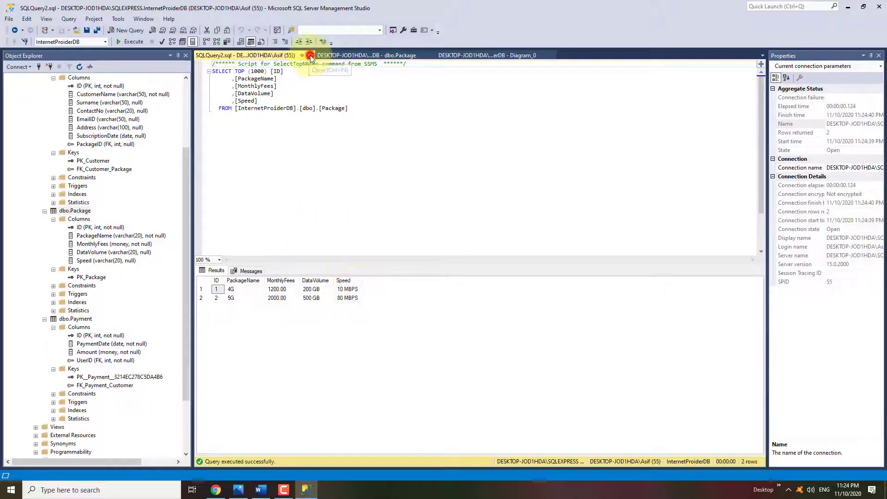
left_click(311, 56)
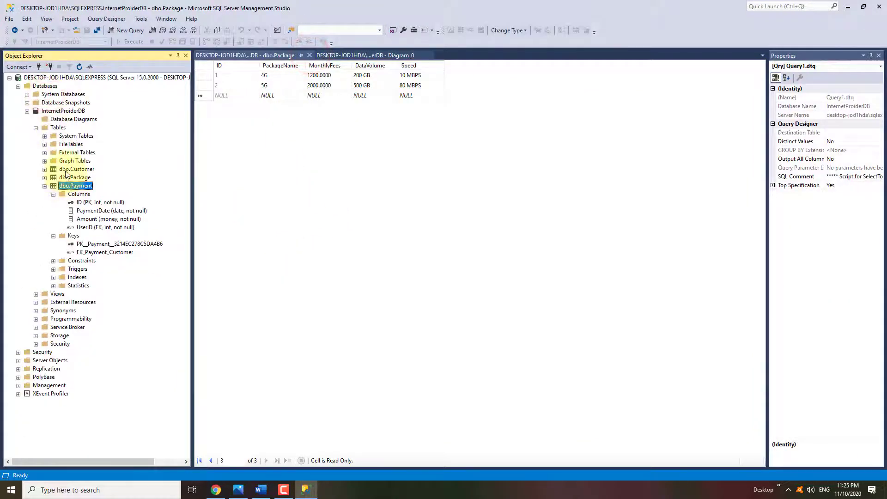
Add two Customer rows with names and contact details, subscription dates 2020-11-10 and 2020-11-30, and PackageID values 1 and 2
right_click(65, 173)
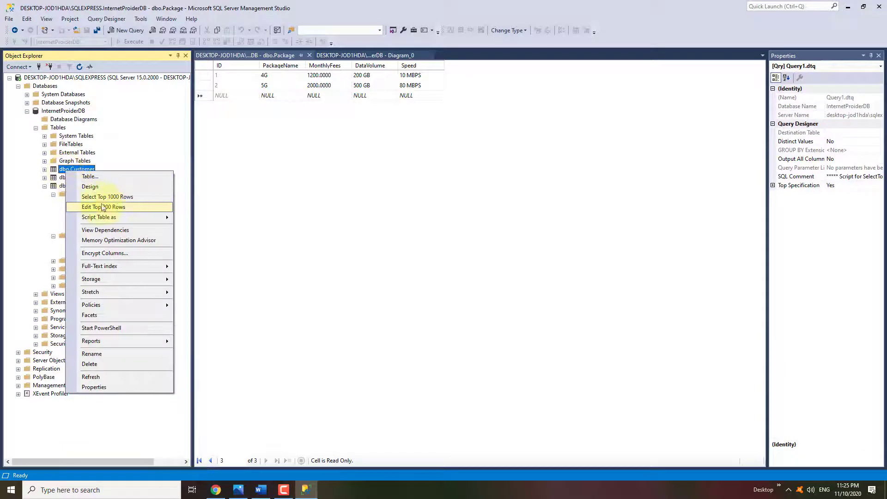
left_click(118, 207)
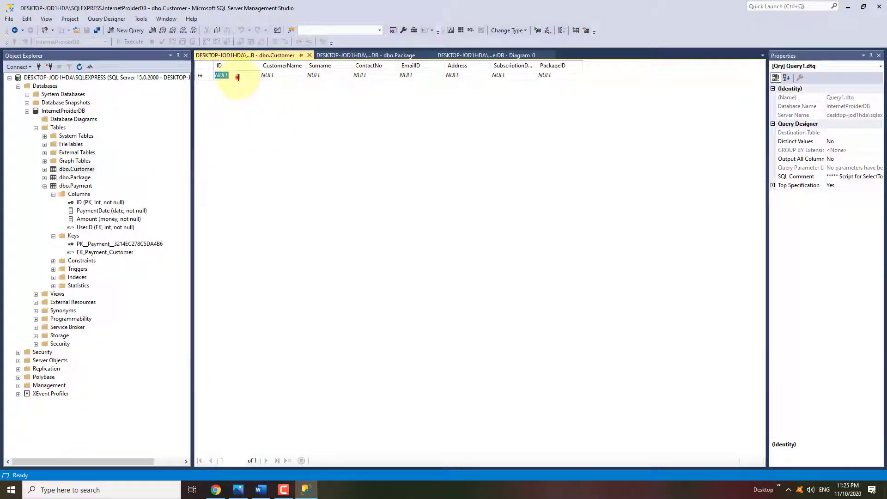
left_click(275, 76)
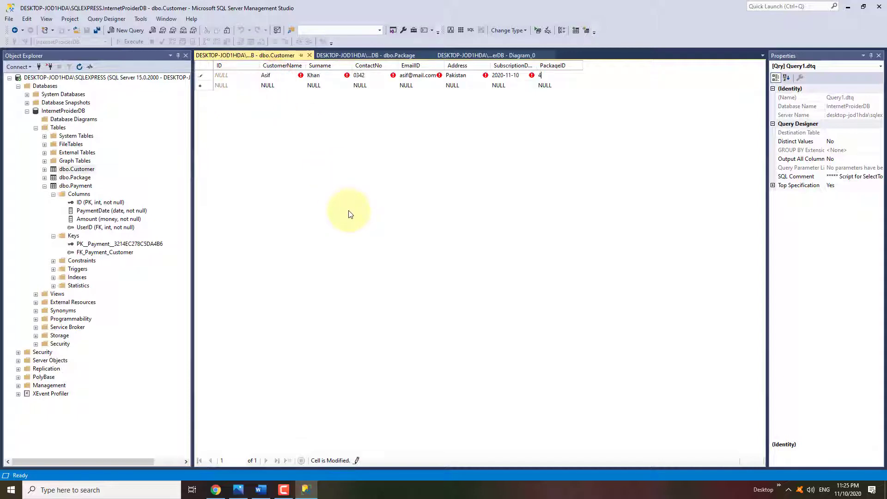
key("Return")
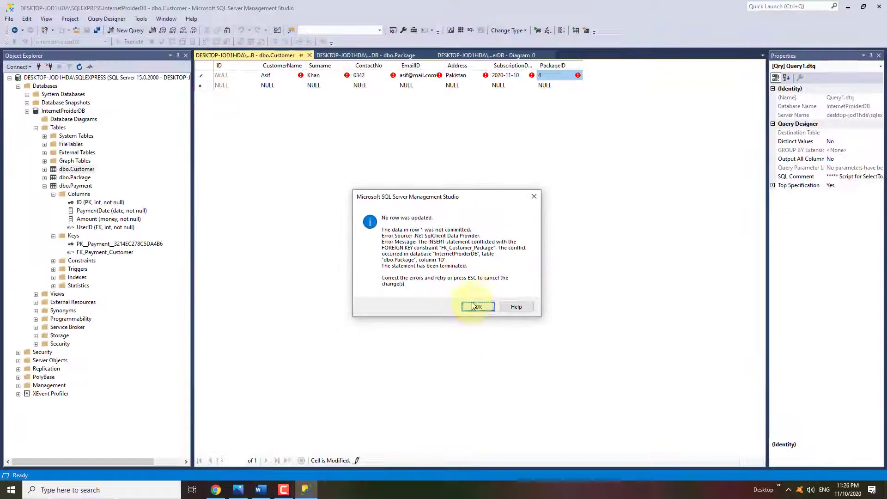
left_click(476, 307)
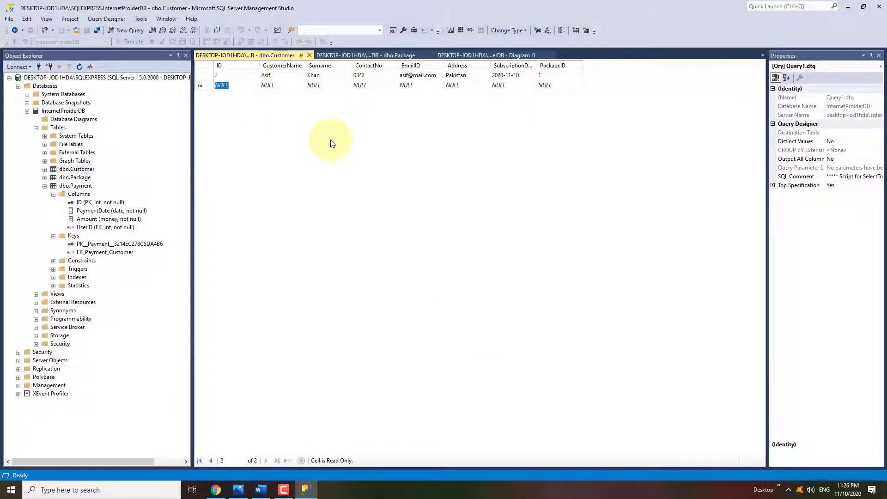
key("ctrl+v")
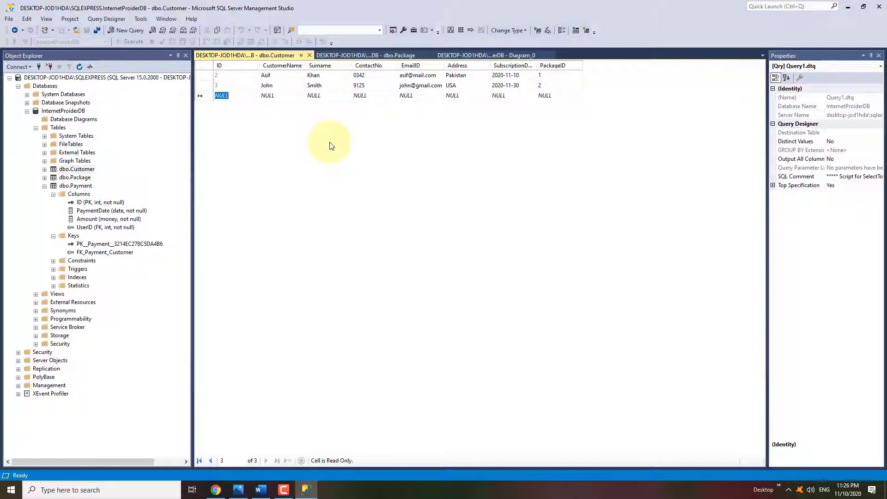
Add a Payment row with ID 1, PaymentDate 2020-11-10, Amount 1200 and UserID 2
left_click(77, 169)
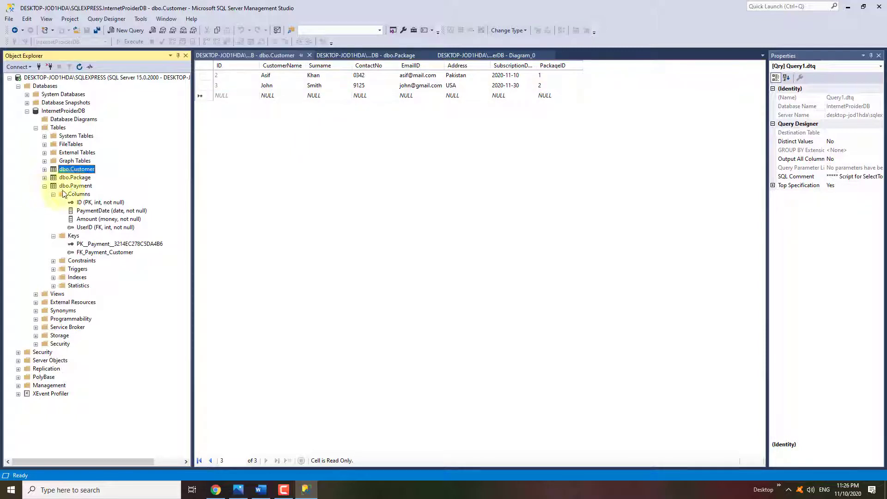
left_click(45, 186)
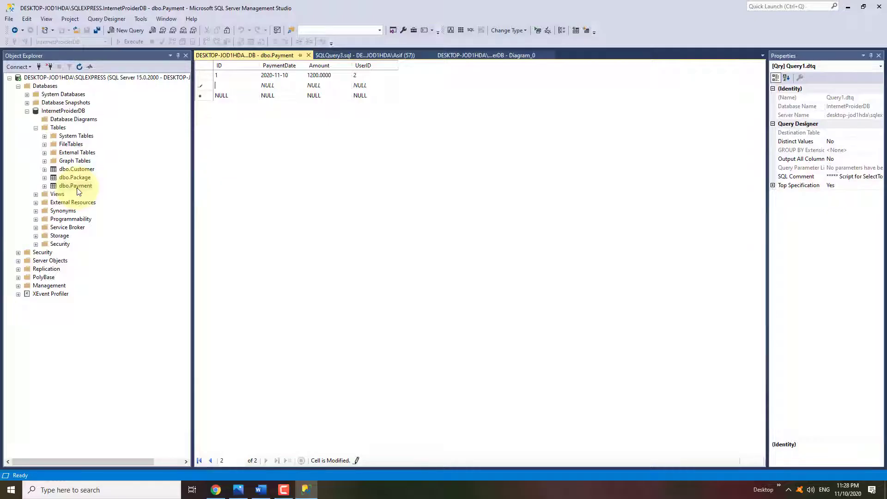
Set Is Identity to Yes for the Payment table's ID column and try to save the table design
right_click(77, 187)
left_click(95, 204)
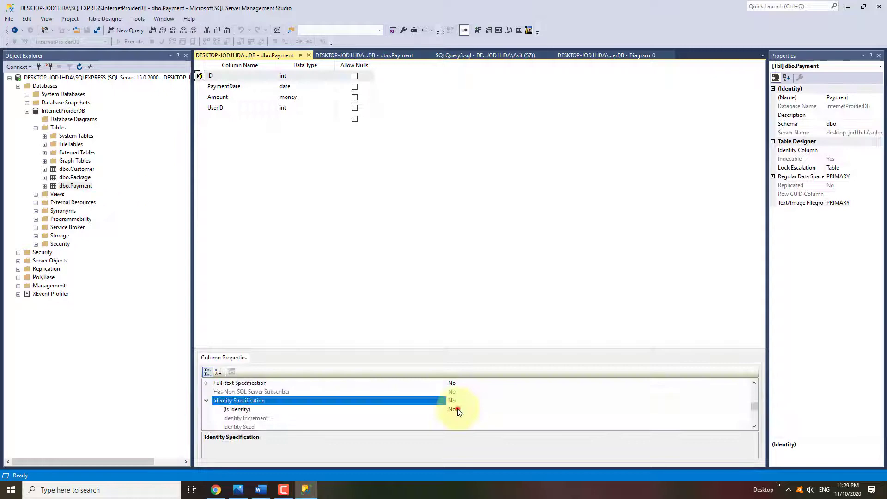
double_click(455, 409)
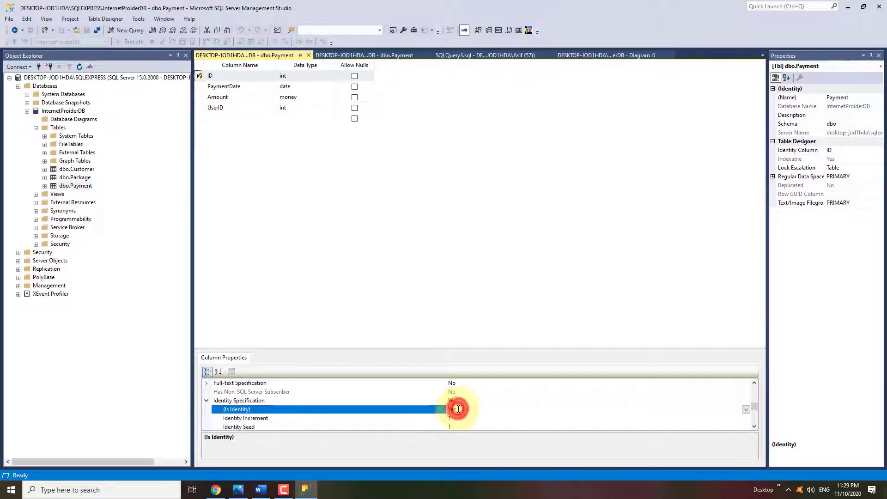
right_click(214, 56)
left_click(221, 62)
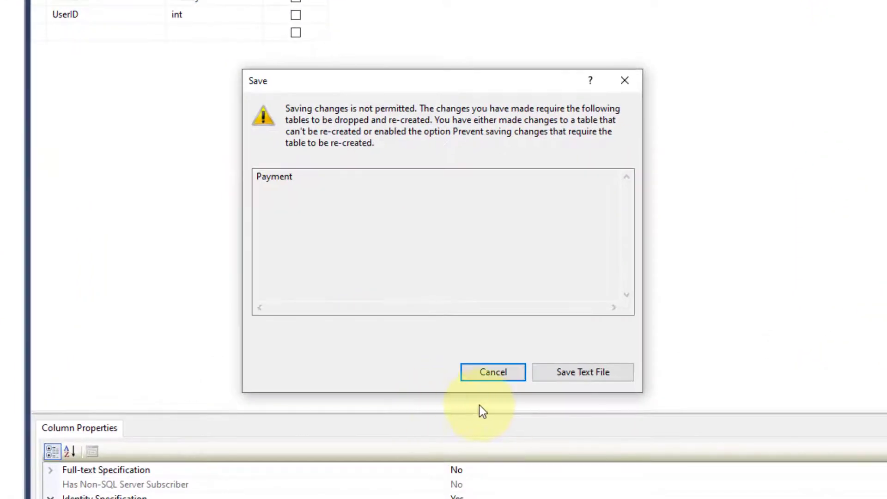
left_click(501, 376)
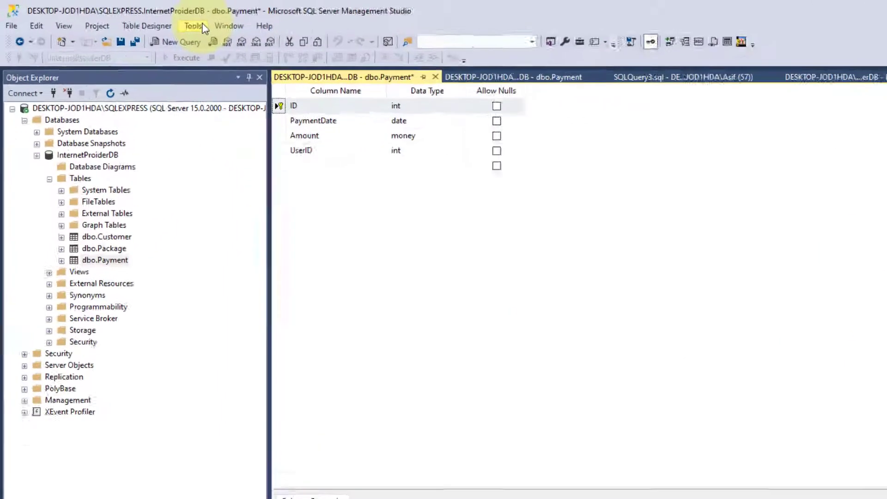
Turn off the Designers option Prevent saving changes that require table re-creation, and save the Payment table design
left_click(144, 16)
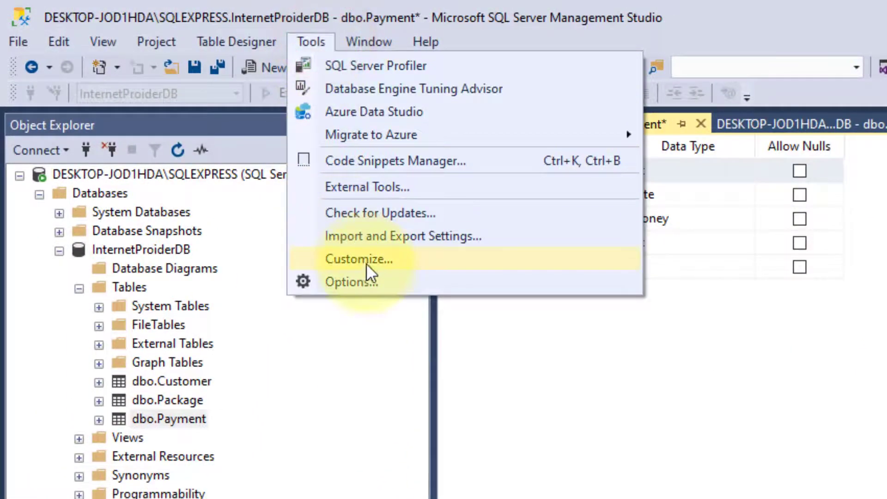
left_click(365, 275)
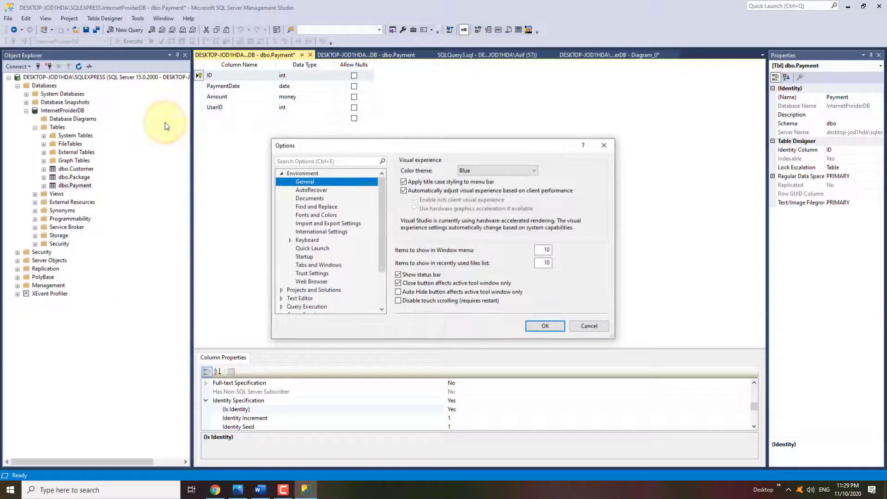
scroll(314, 277, "down", 2)
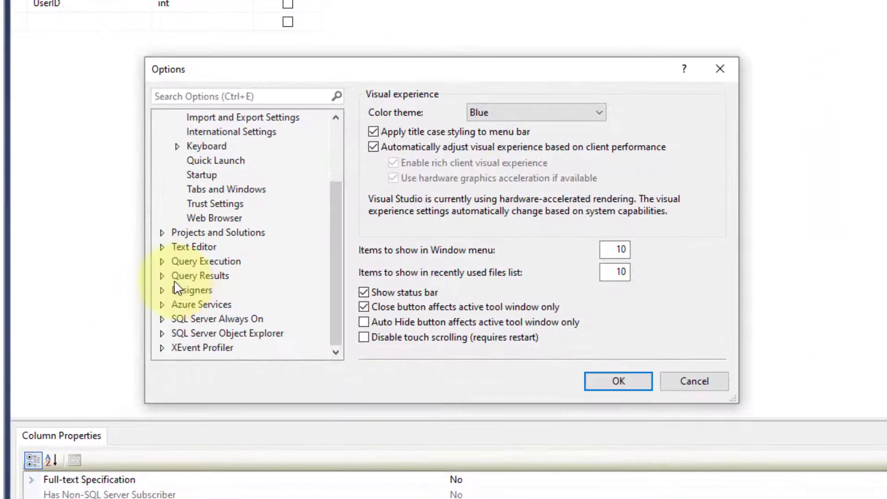
left_click(188, 290)
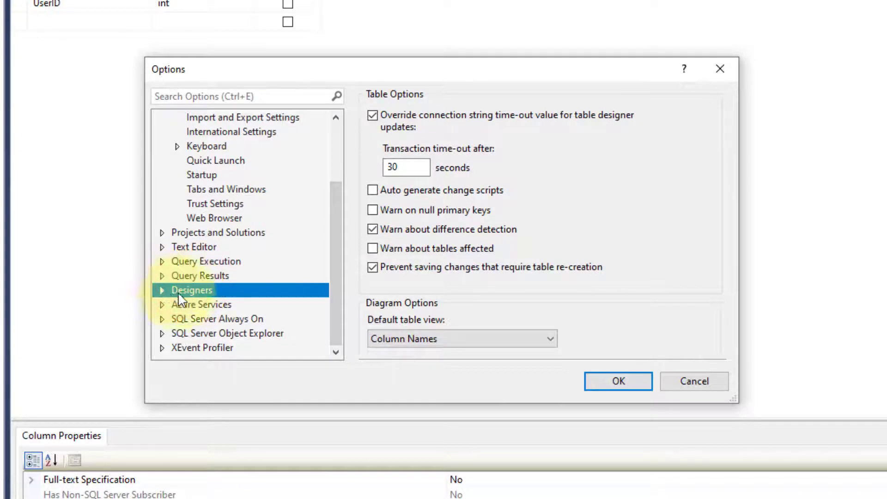
left_click(371, 268)
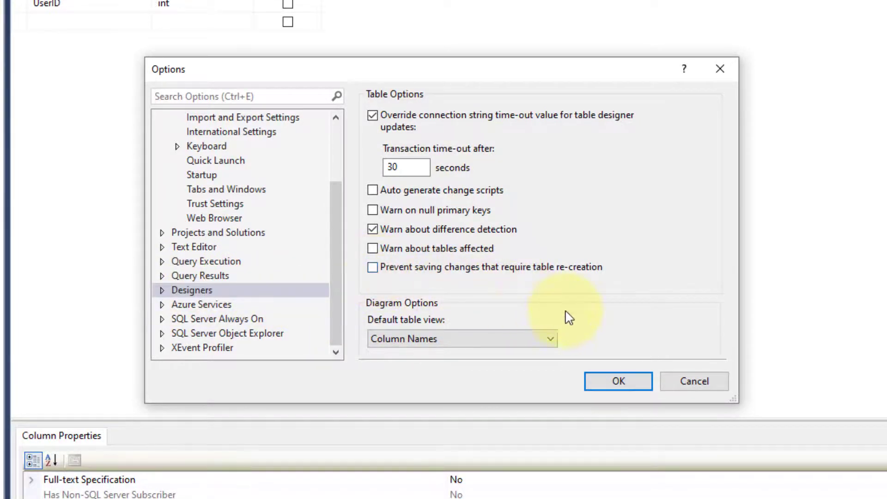
left_click(601, 384)
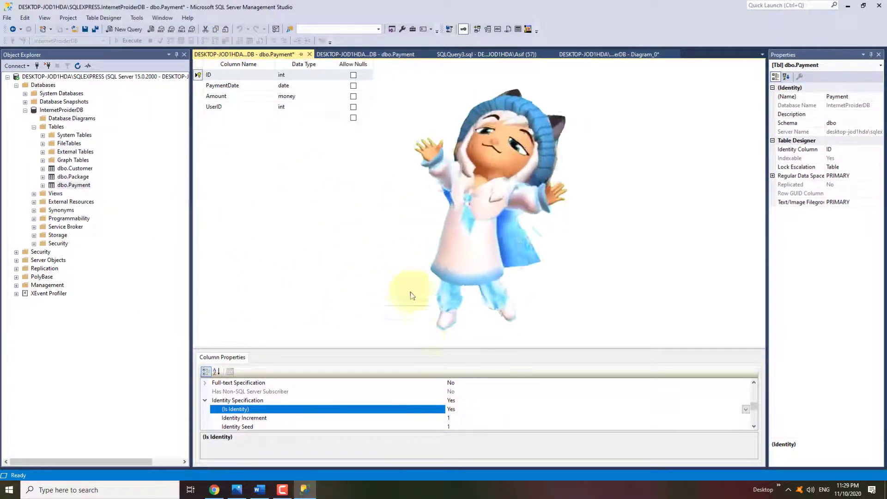
right_click(258, 52)
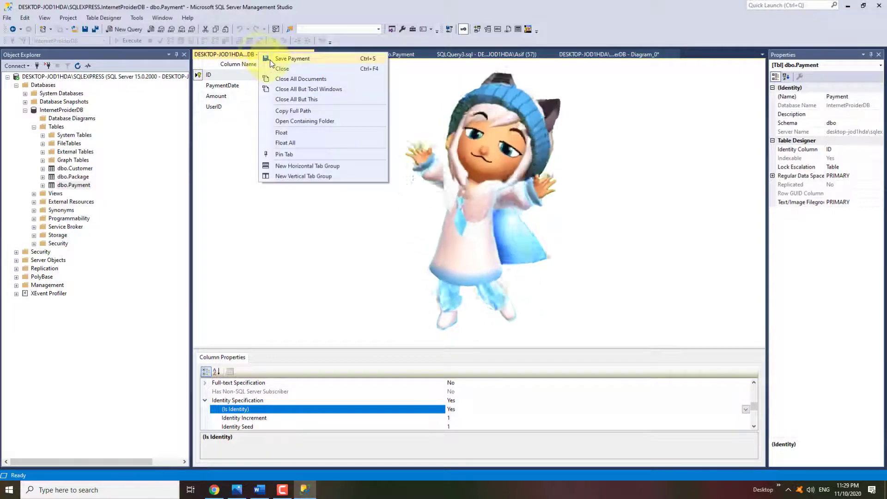
left_click(270, 59)
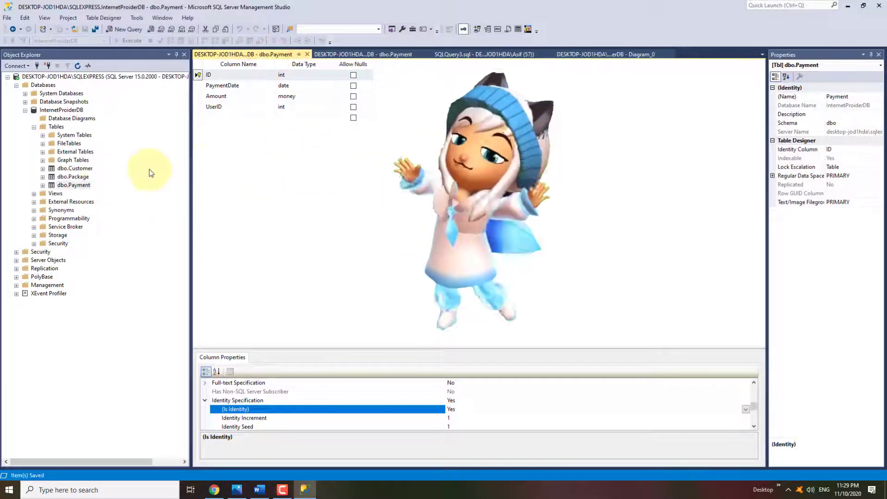
Open the Payment table's top 200 rows for editing and check the second row's ID cell
right_click(70, 184)
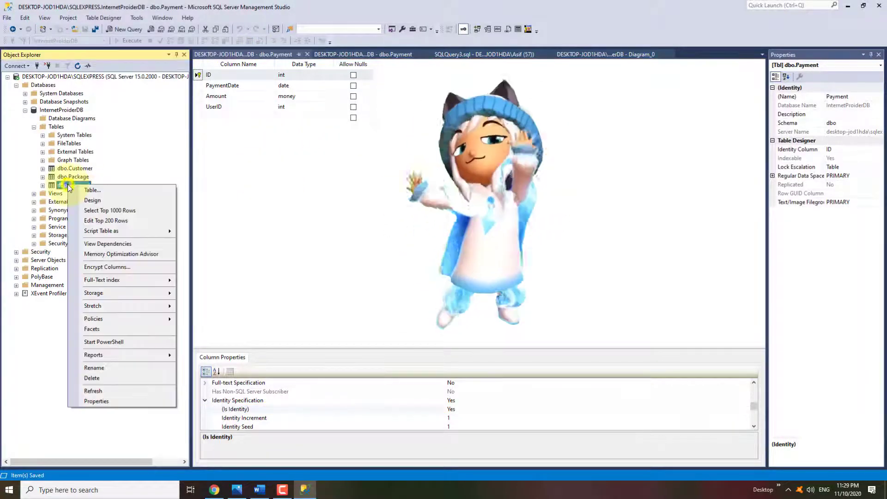
left_click(121, 220)
left_click(223, 85)
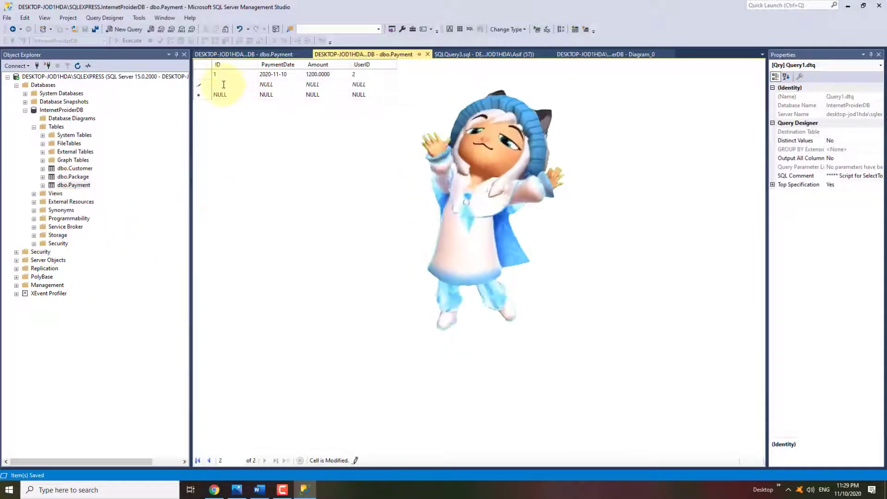
left_click(224, 84)
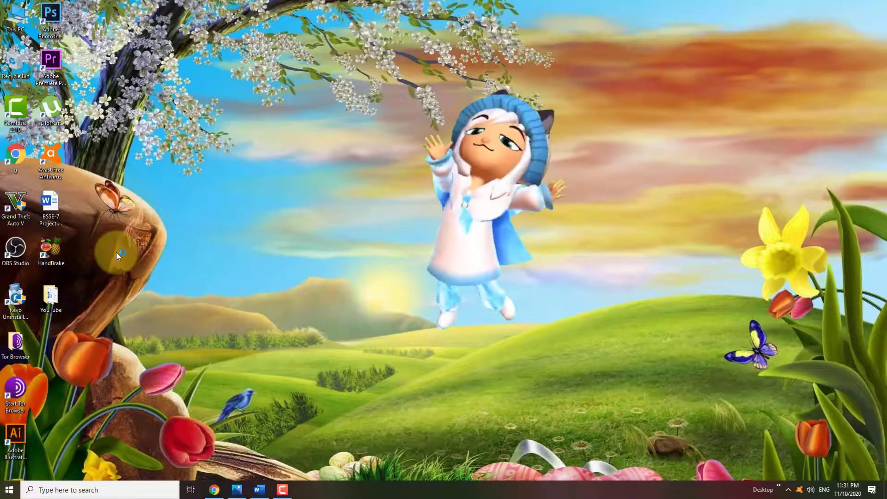